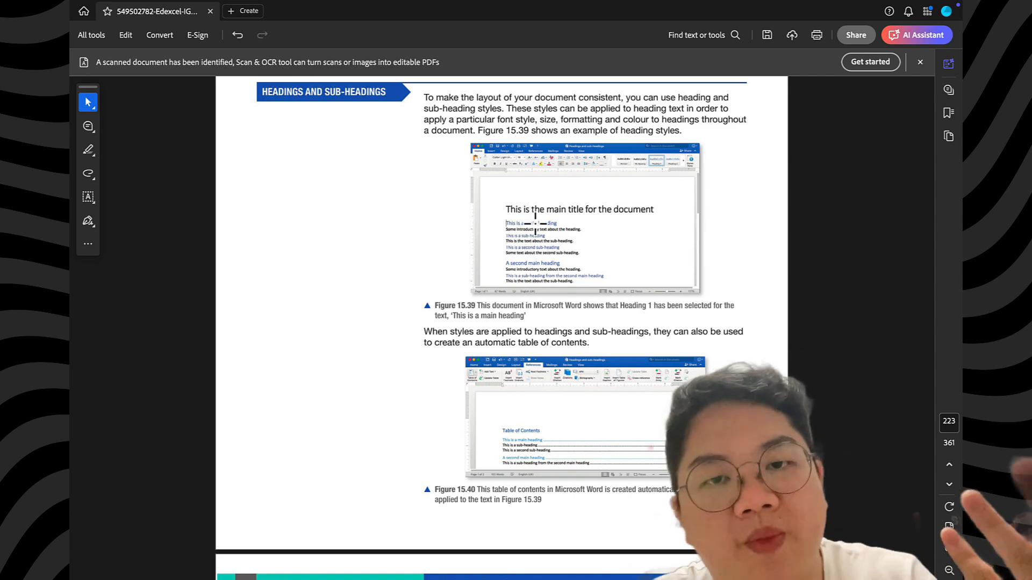
- Examine the textbook's Figures 15.39 and 15.40 on heading styles and the activity on creating a table of contents
scroll(531, 290, down, 3)
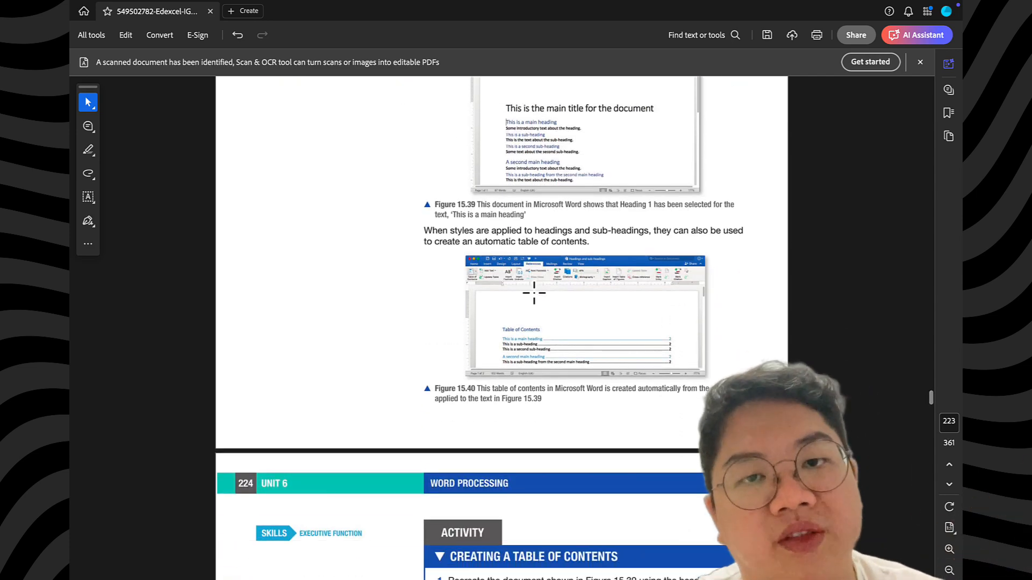
scroll(527, 352, up, 1)
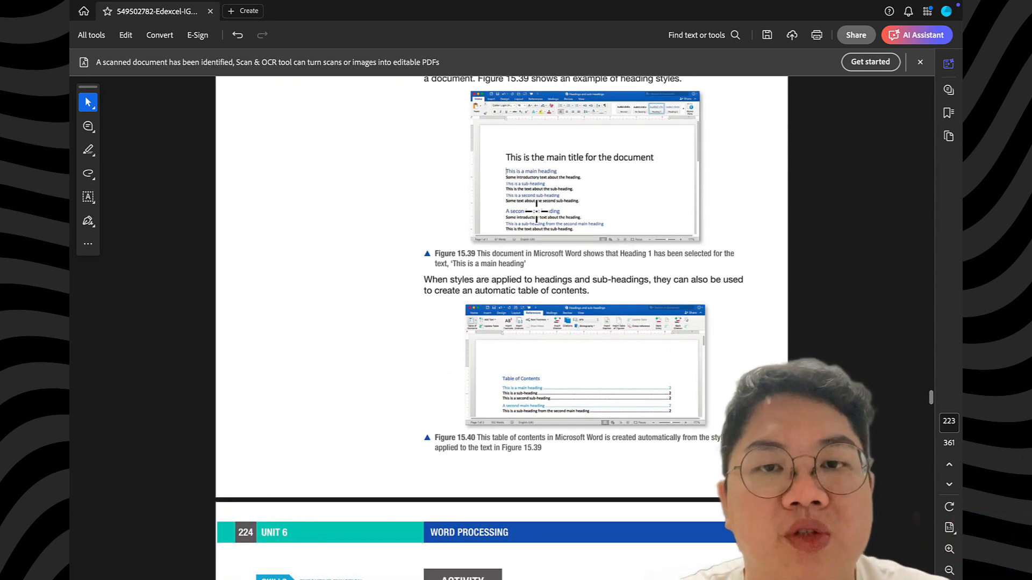
key(super+shift+5)
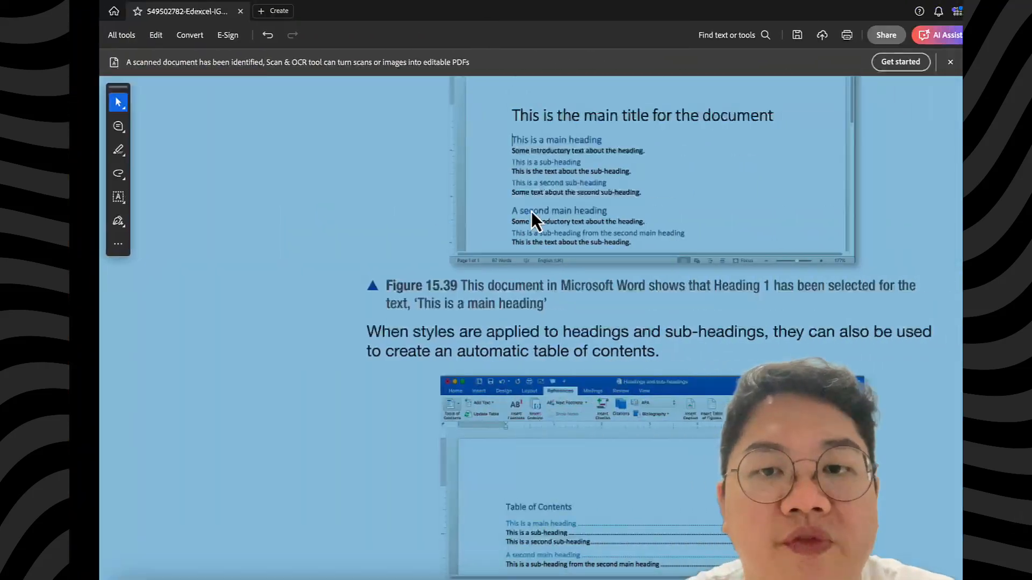
click(442, 211)
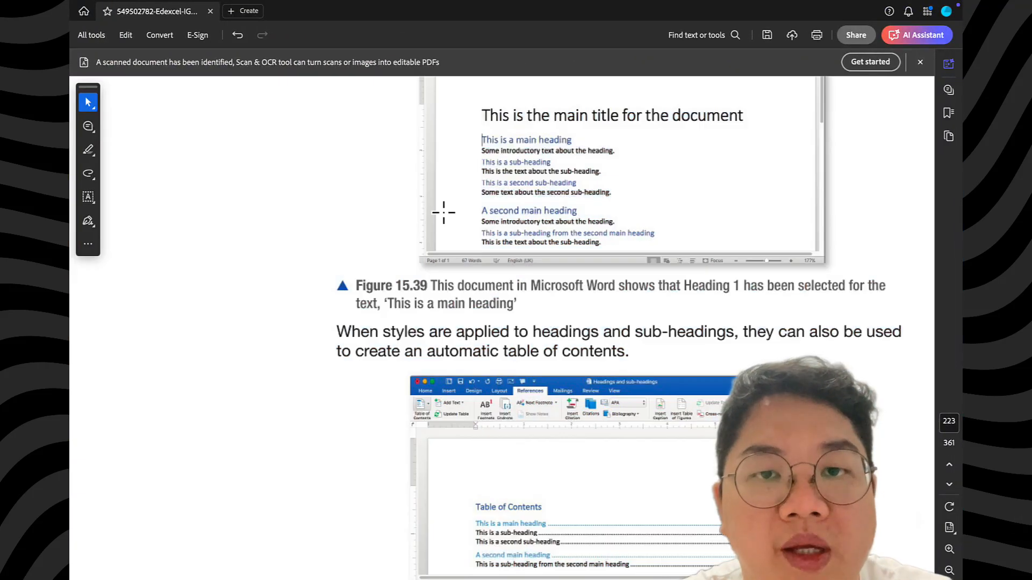
scroll(444, 212, up, 5)
scroll(444, 212, down, 4)
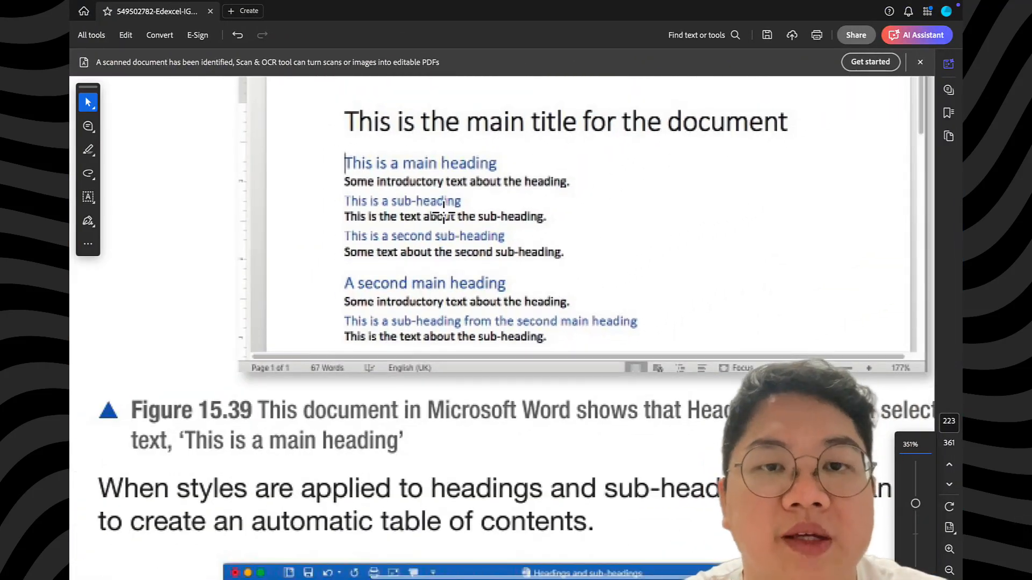
scroll(444, 212, up, 1)
scroll(444, 212, right, 1)
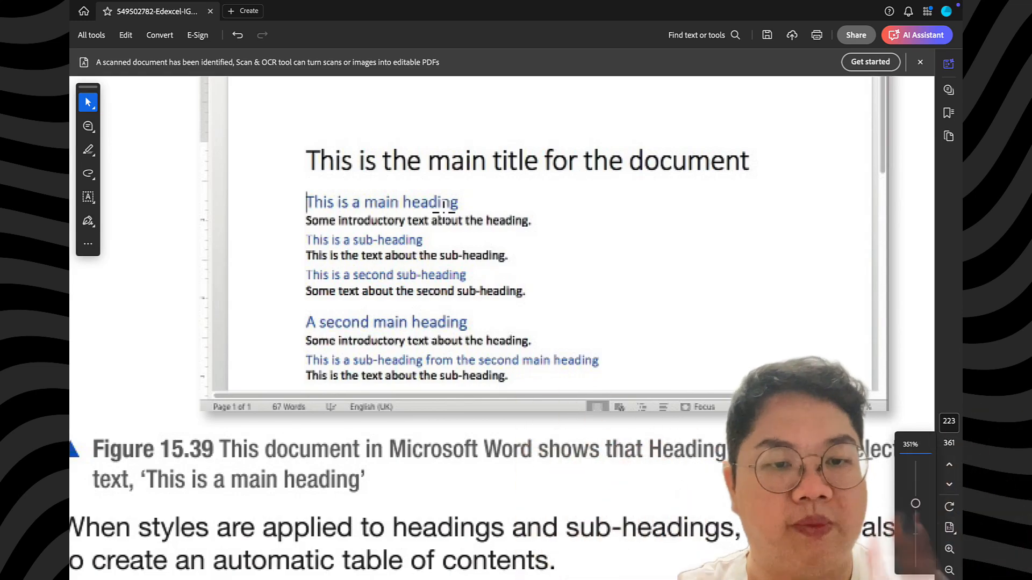
scroll(446, 215, down, 4)
scroll(537, 258, down, 10)
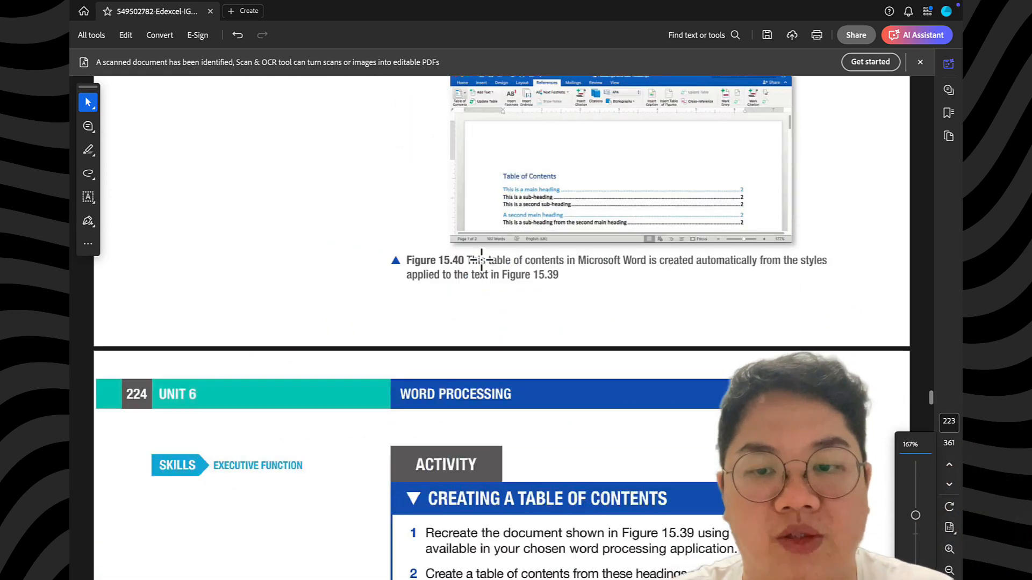
scroll(510, 259, down, 4)
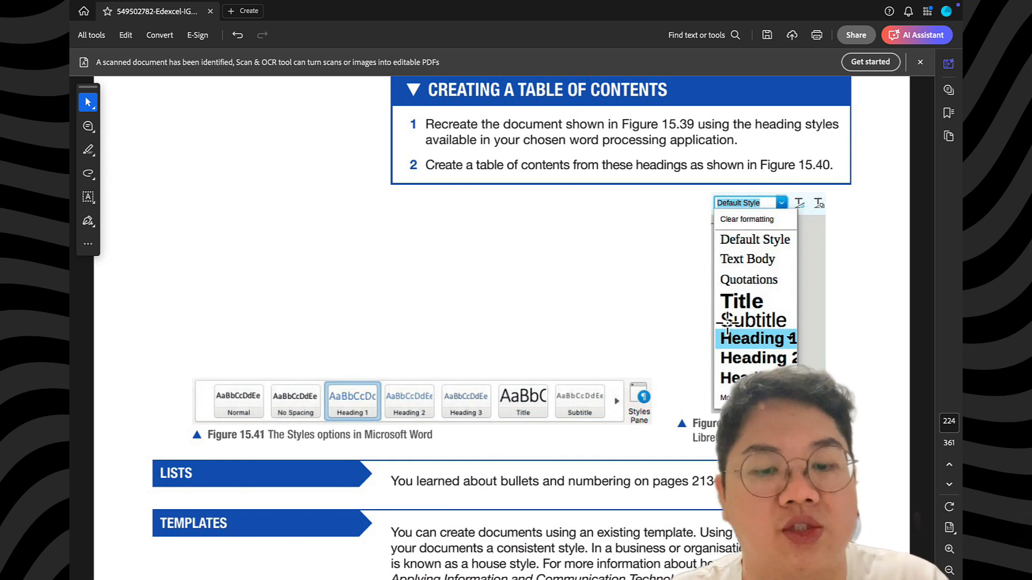
- Switch to Microsoft Word and create a new blank document
key(super+space)
text(word)
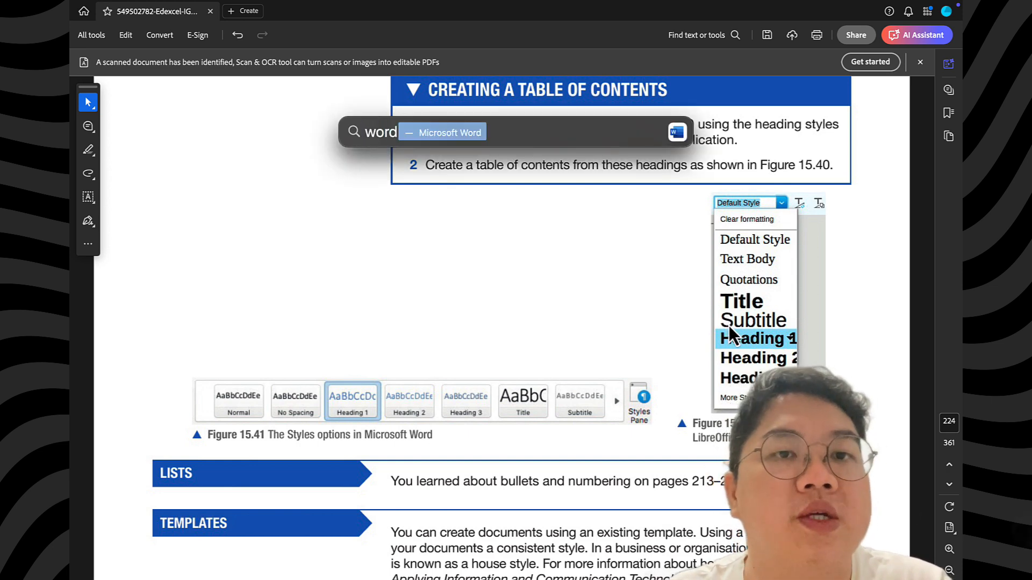
key(Return)
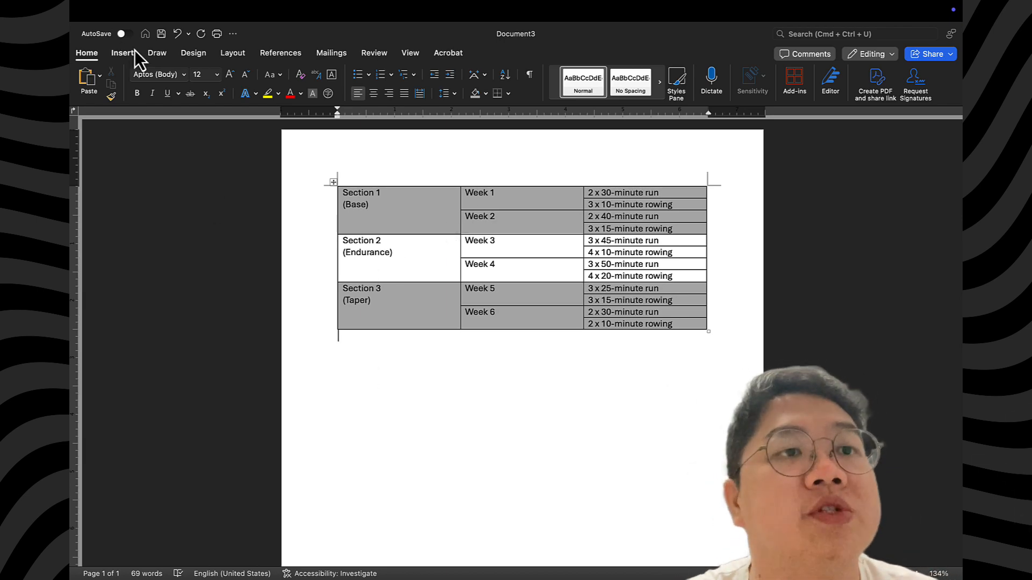
click(140, 11)
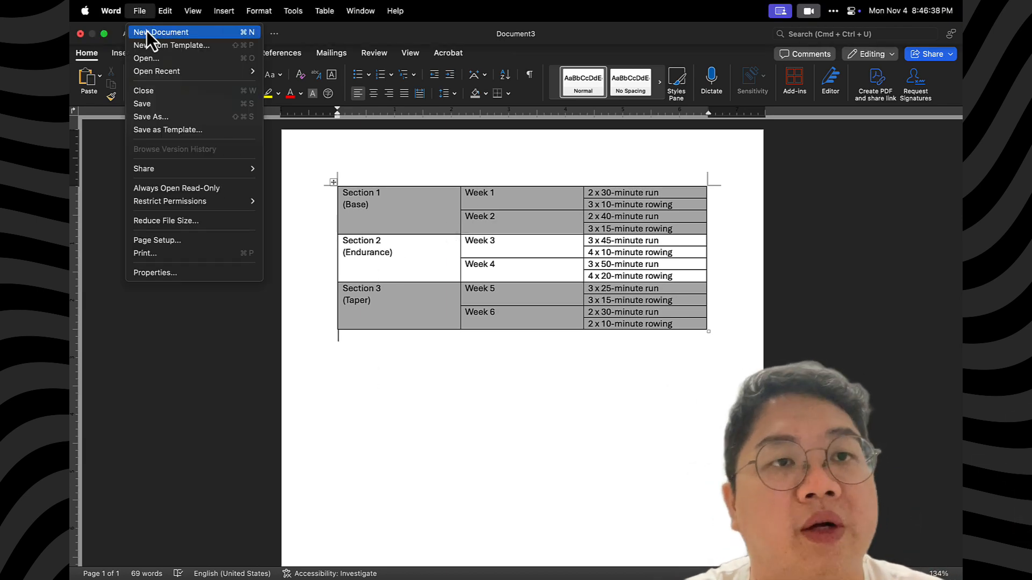
click(147, 30)
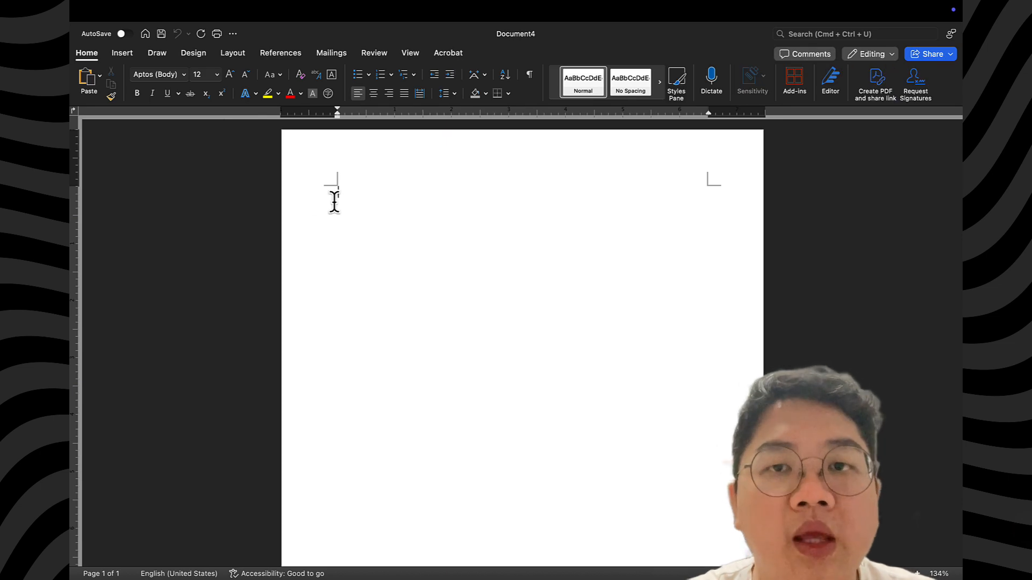
- Look through the full gallery of heading, title and text styles available for the document
click(659, 82)
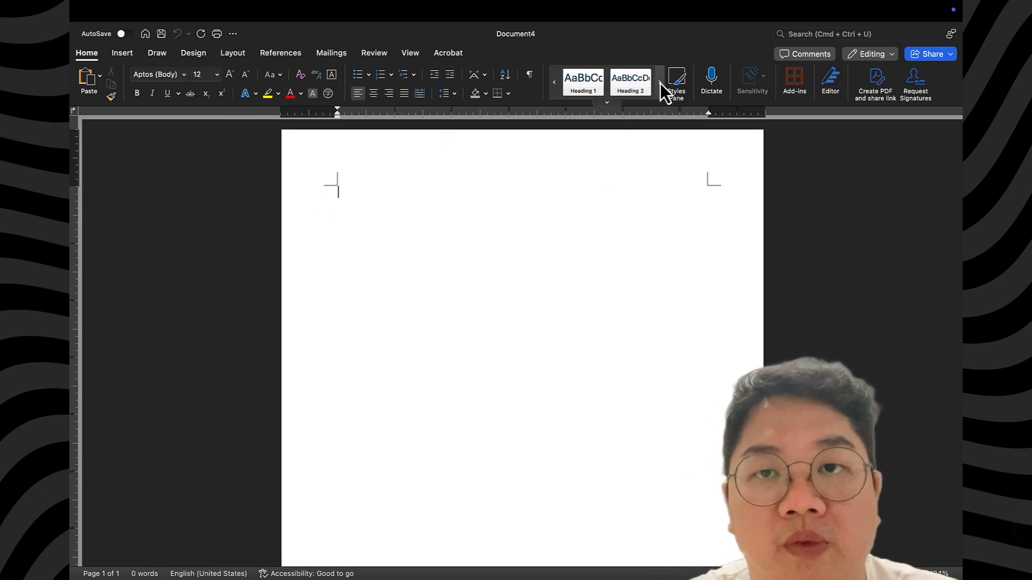
click(611, 103)
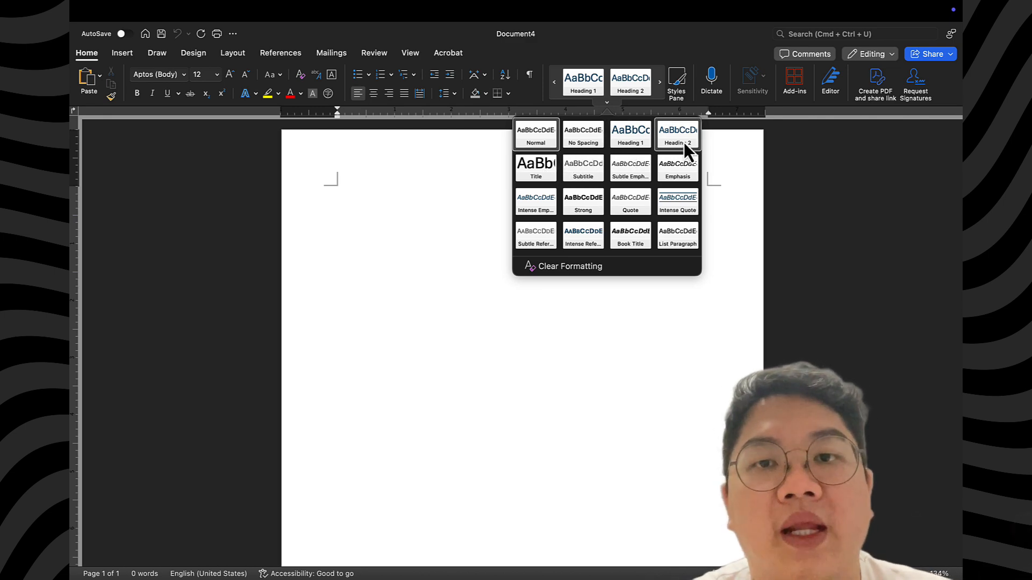
click(418, 209)
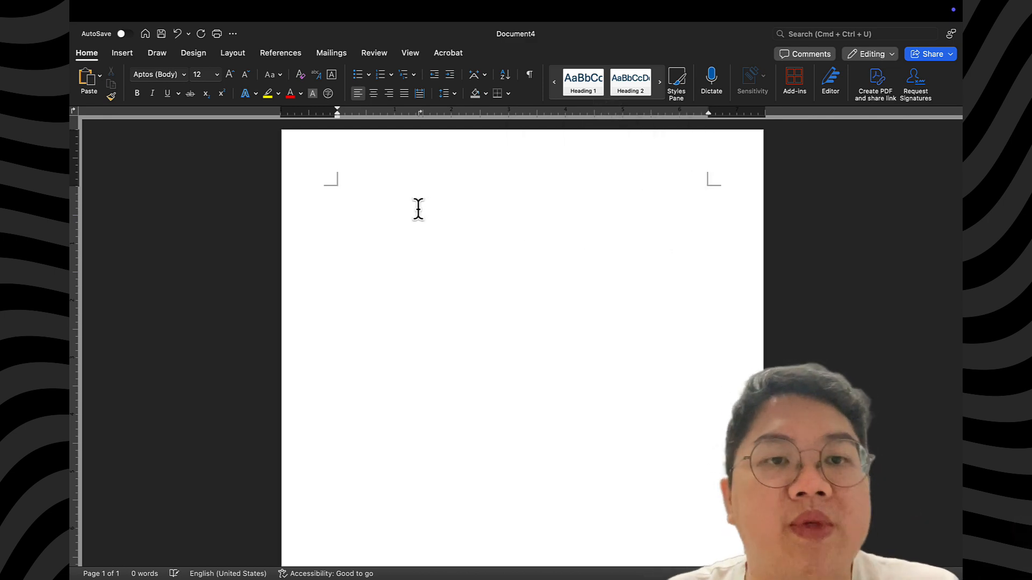
- Place the textbook PDF and the blank Word document side by side, with Figure 15.39 in view for reference
key(ctrl+Up)
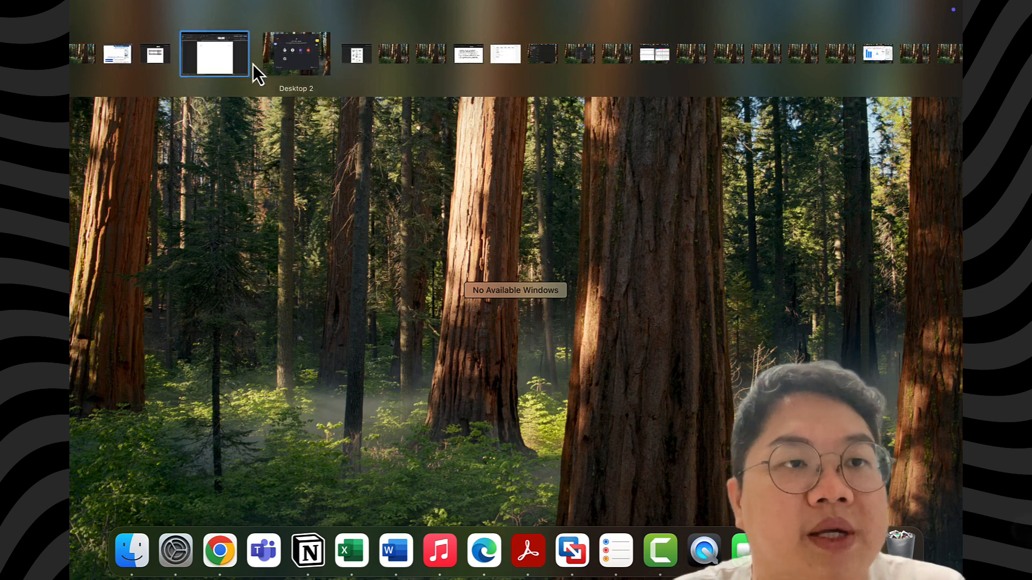
drag(253, 64, 169, 58)
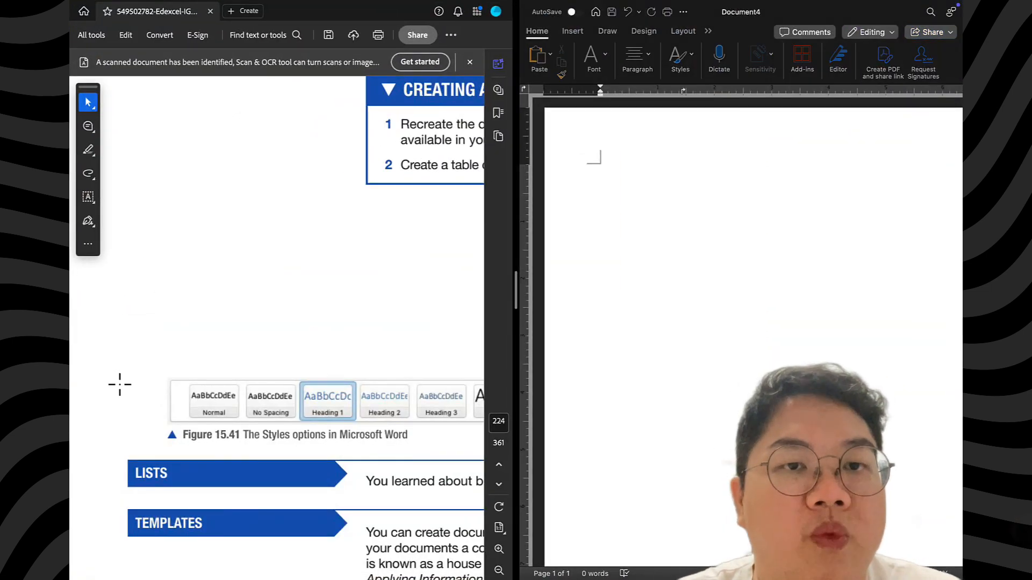
scroll(119, 385, up, 15)
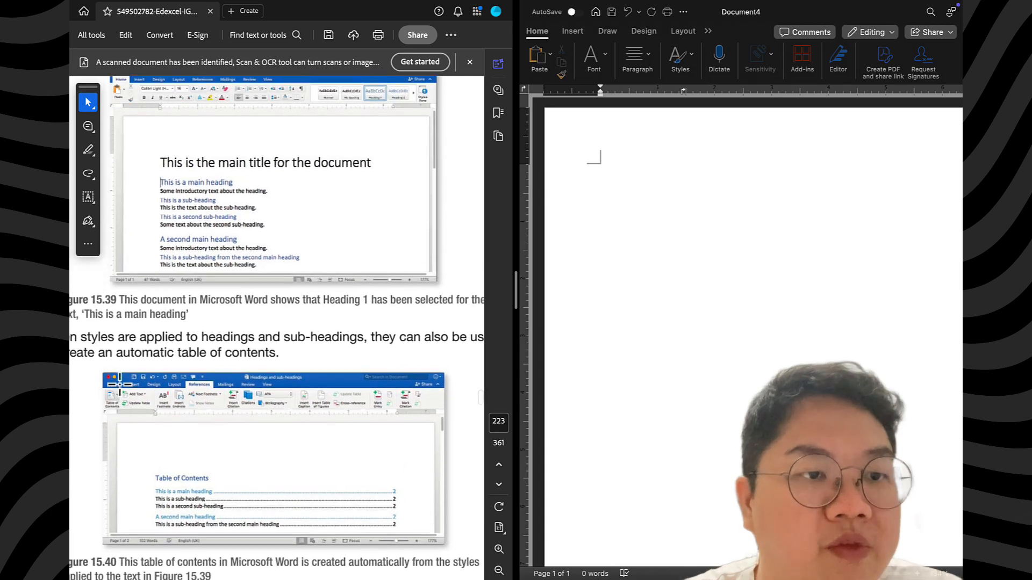
scroll(120, 384, up, 1)
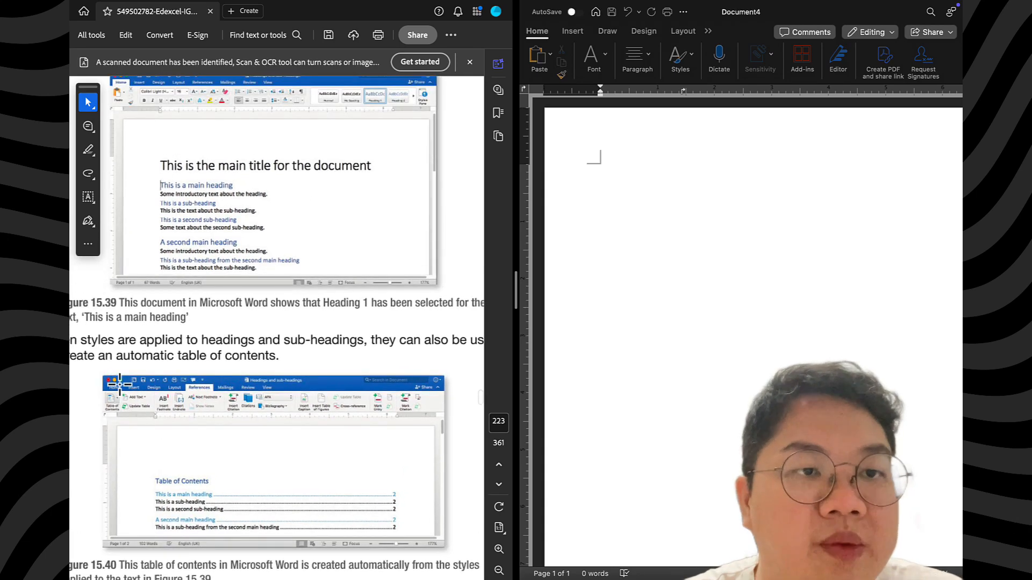
- Undo the stray change in the blank document and enter "The is the main title for the document" as the first line
click(608, 221)
key(super+z)
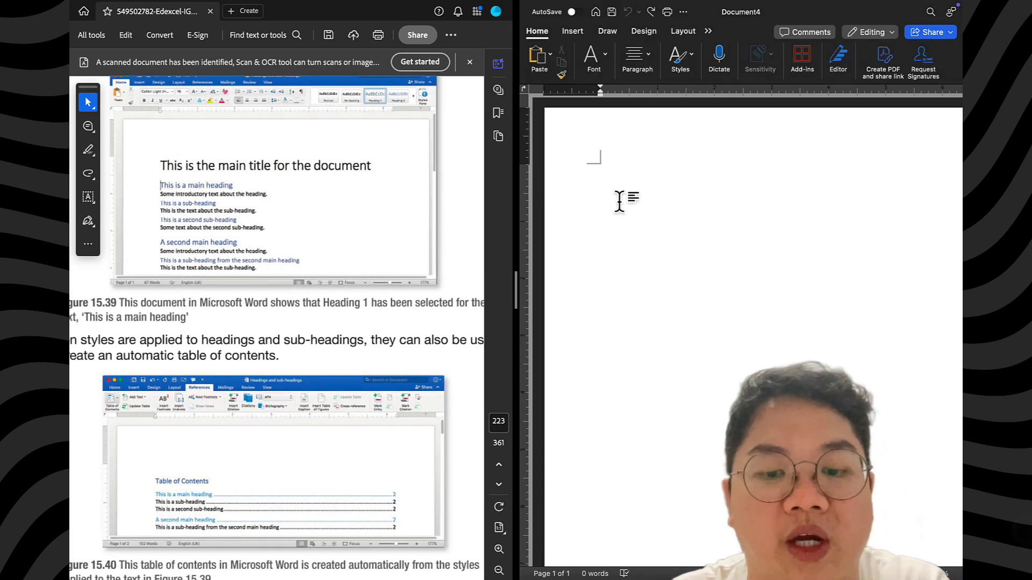
text(The is the )
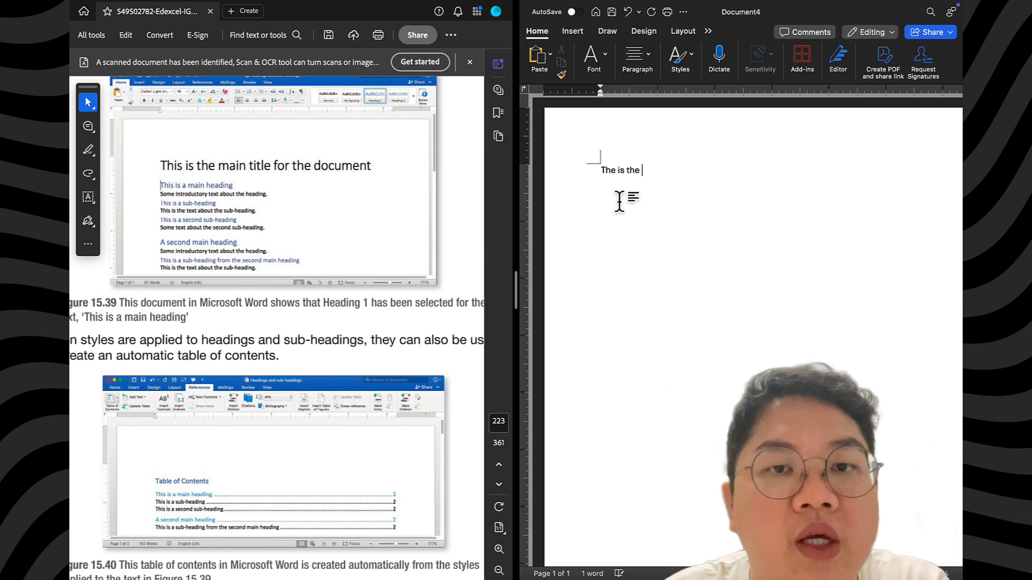
text(main th)
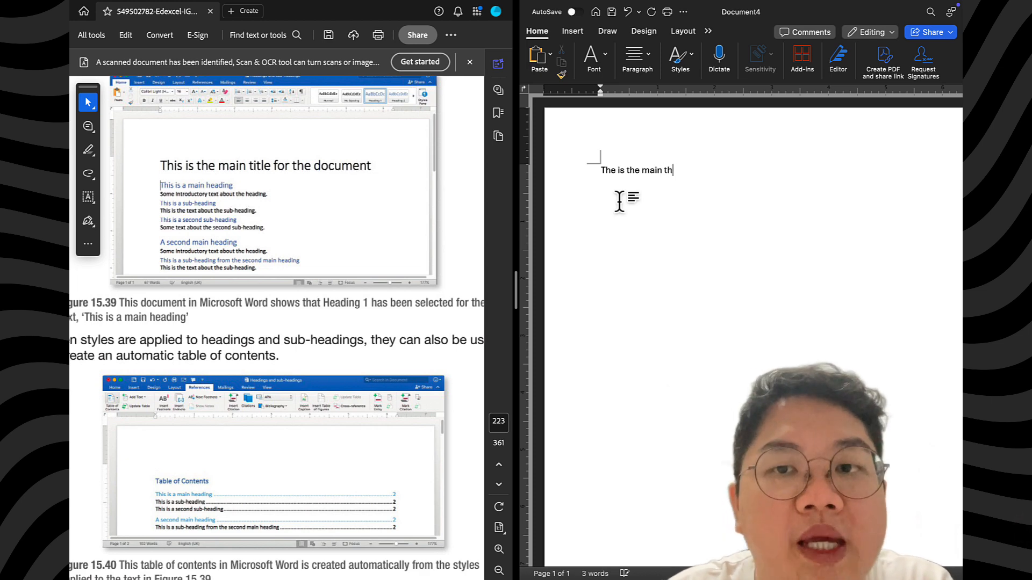
text(ile fo)
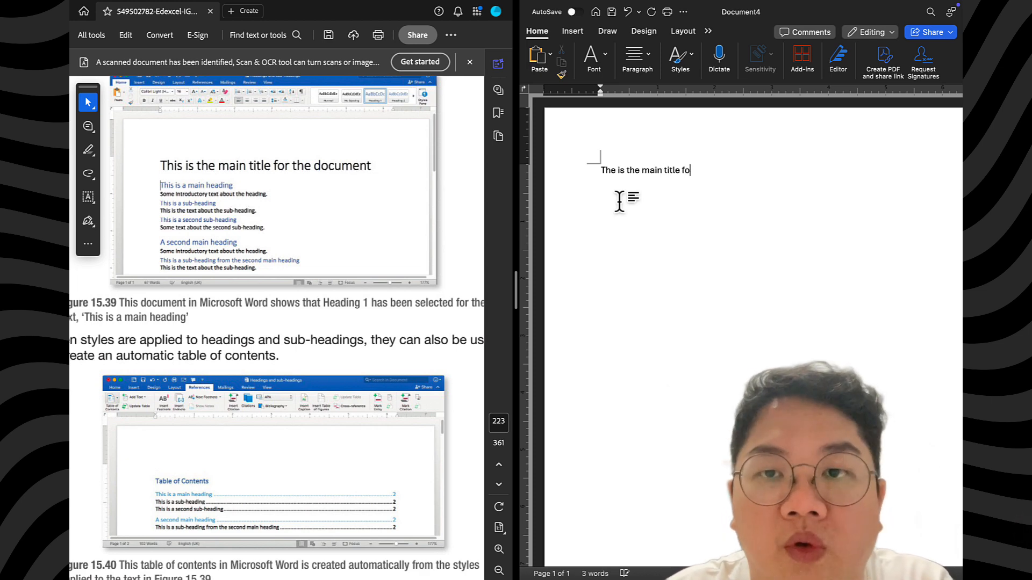
text(r the document)
key(Return)
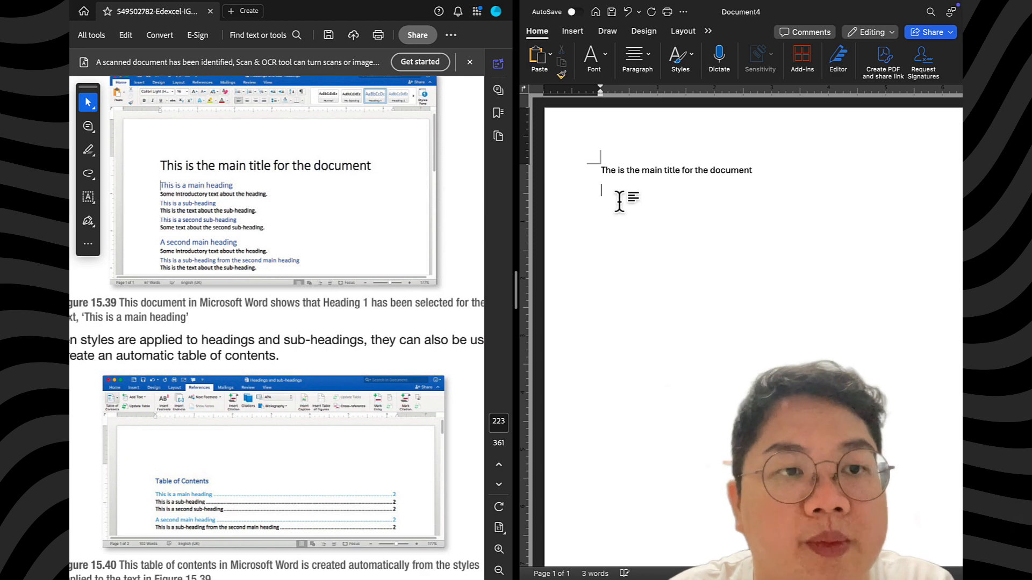
- Add the line "This is a main heading" below the title
text(This is a)
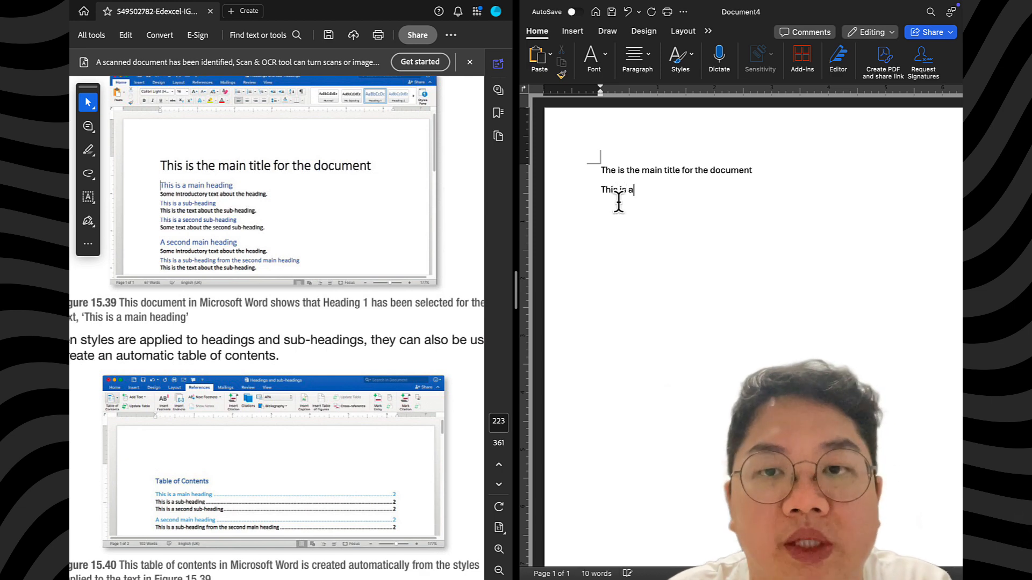
text( main h)
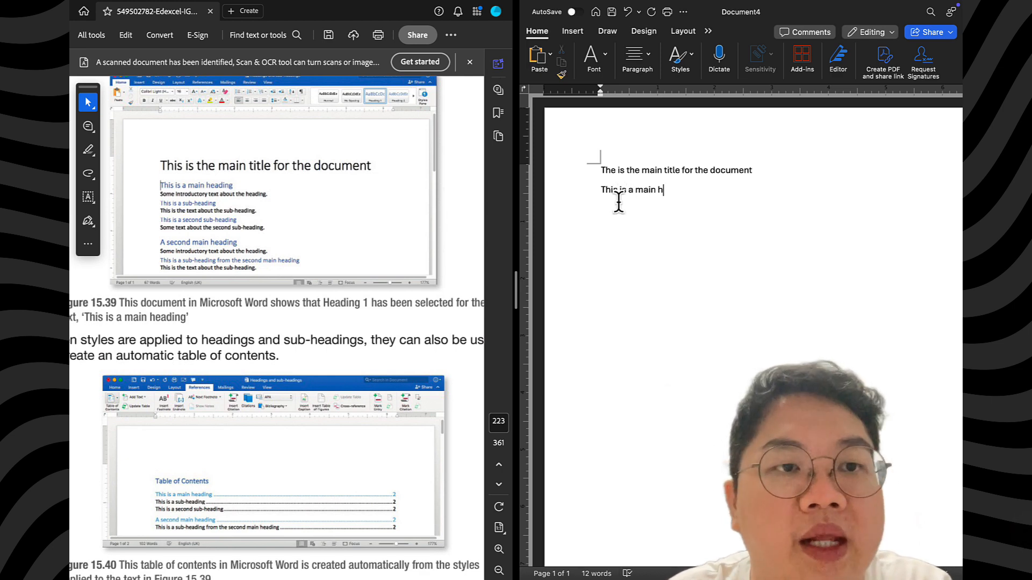
text(eading)
key(Return)
key(BackSpace)
key(BackSpace)
key(BackSpace)
key(BackSpace)
key(BackSpace)
key(BackSpace)
key(BackSpace)
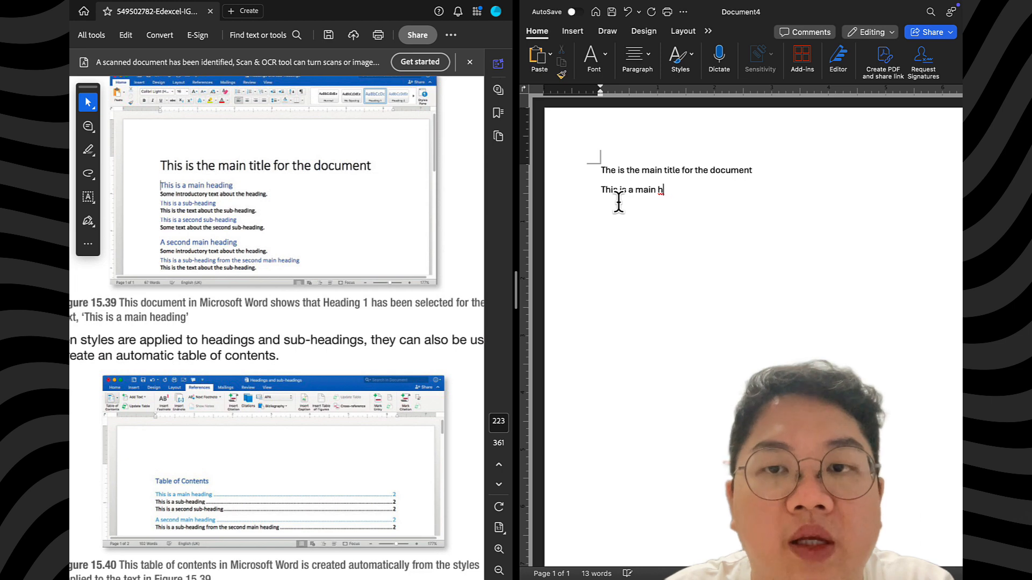
text(eading)
key(Return)
- Add the lines "Some introductory text about the heading" and "This is a sub-heading" below the main heading
text(sor)
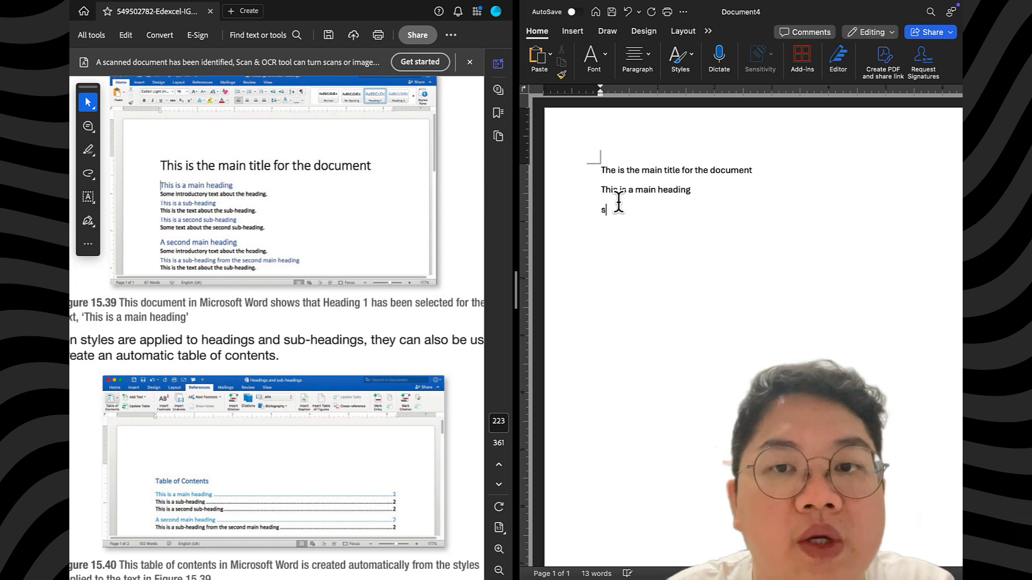
key(BackSpace)
text(Some in)
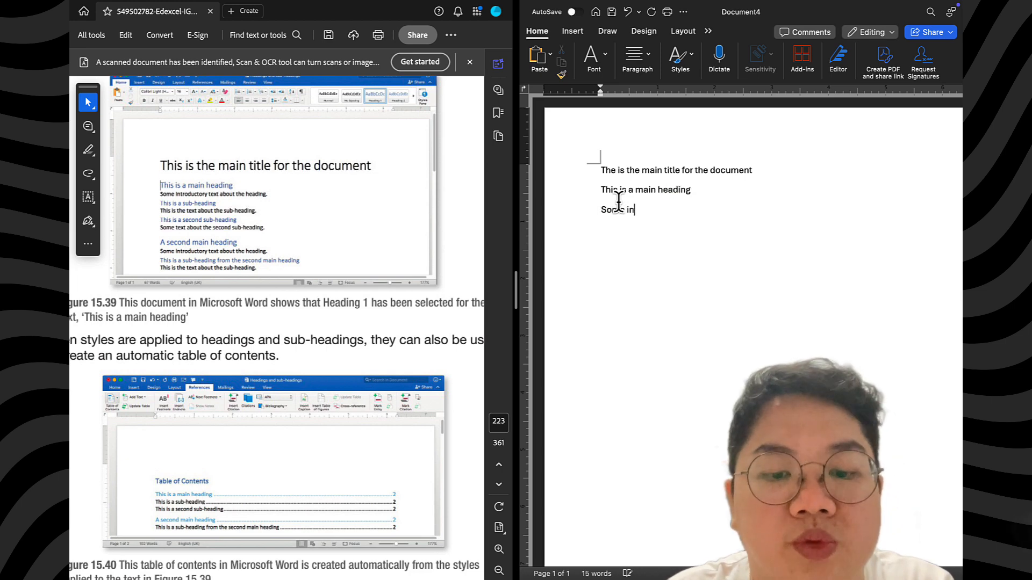
text(troductory )
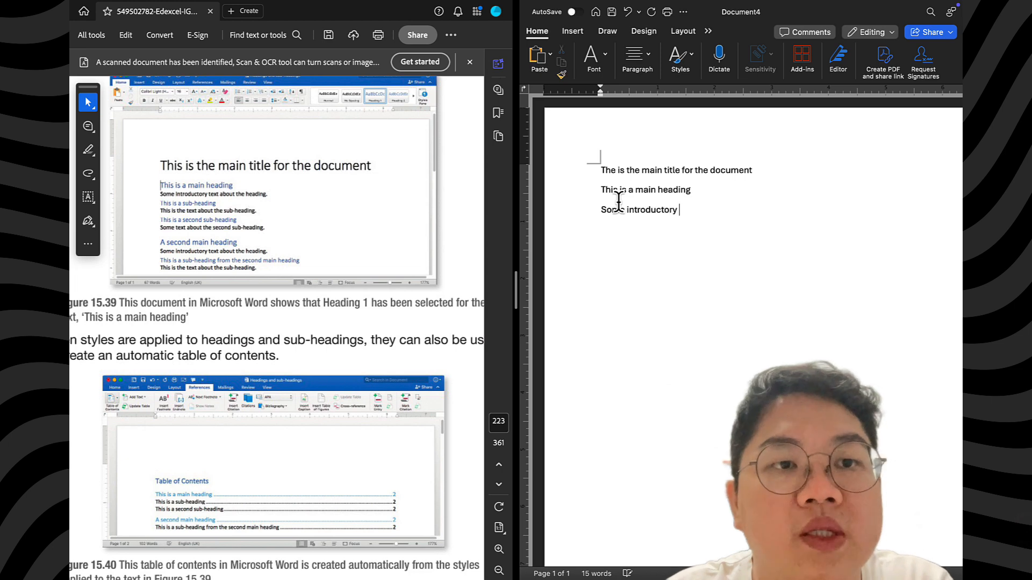
text(text about the head)
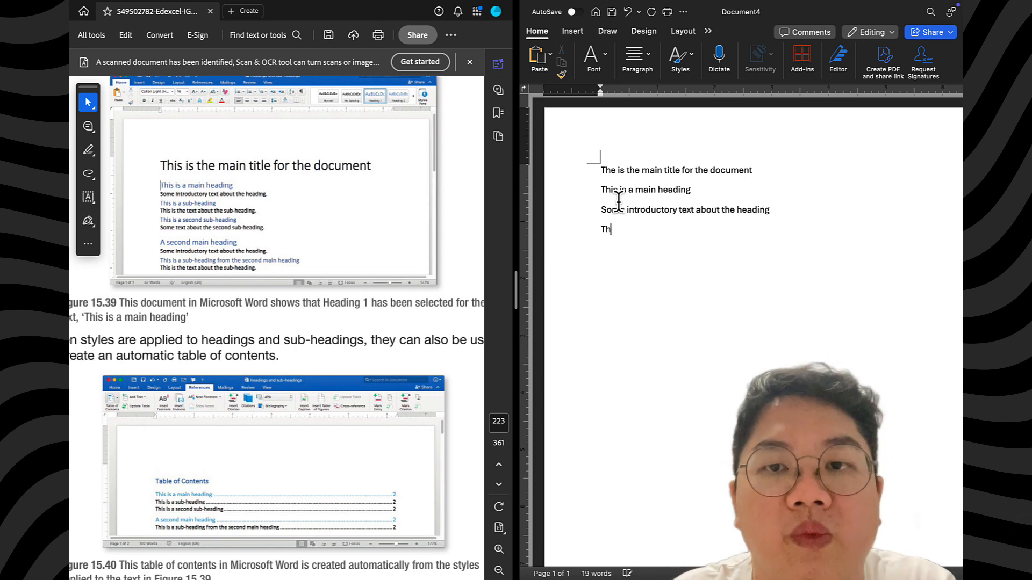
text(i)
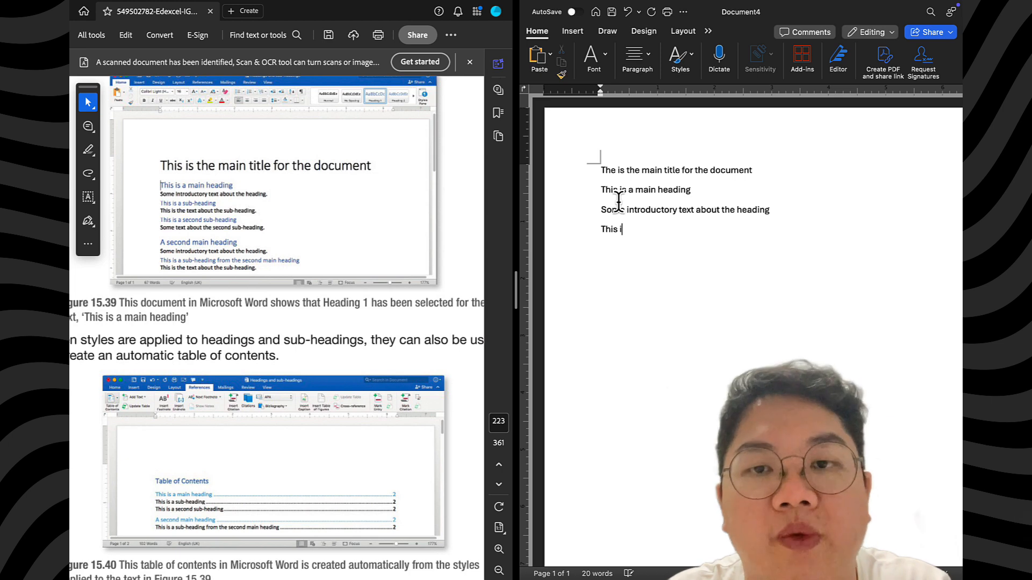
text(ng This is a sub-heading)
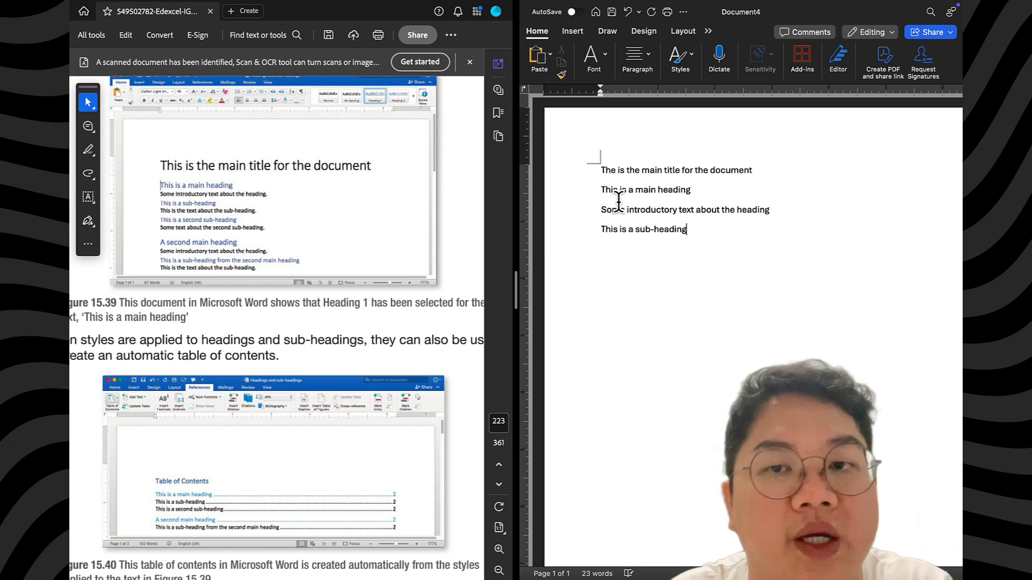
- Add the line "This is the text about the sub-heading." below the sub-heading
key(Return)
text(This )
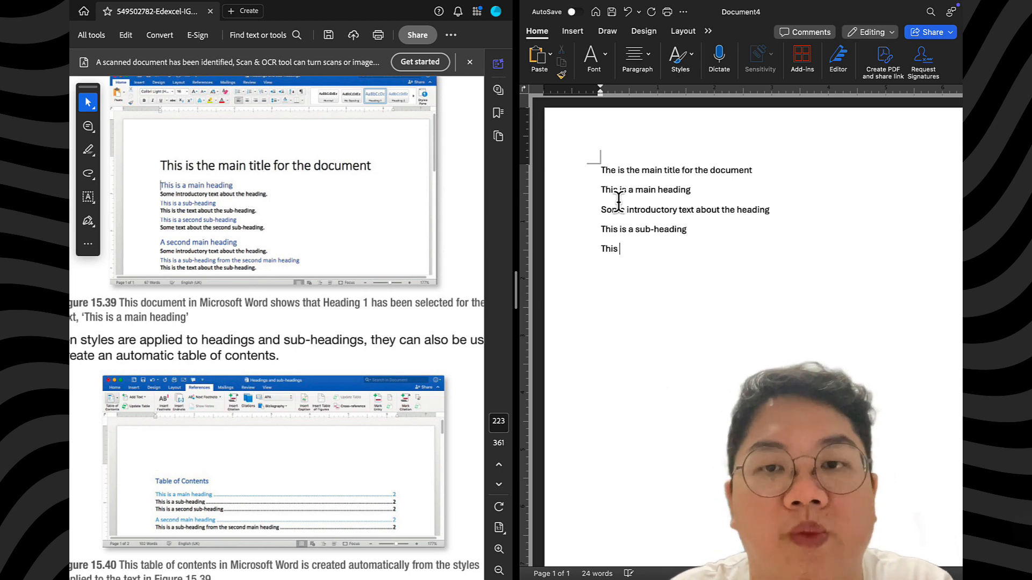
text(is the text a)
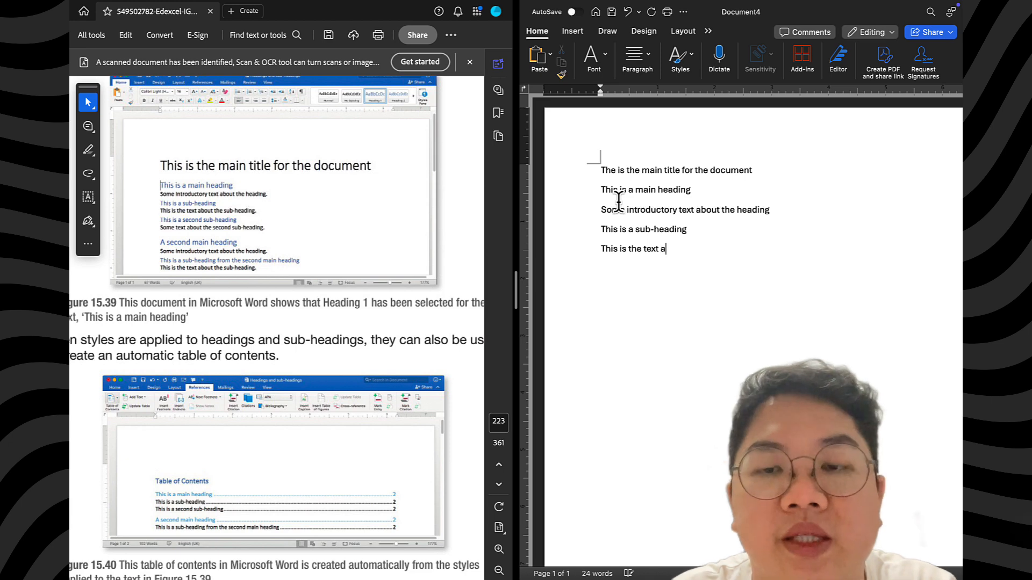
text(bout the t)
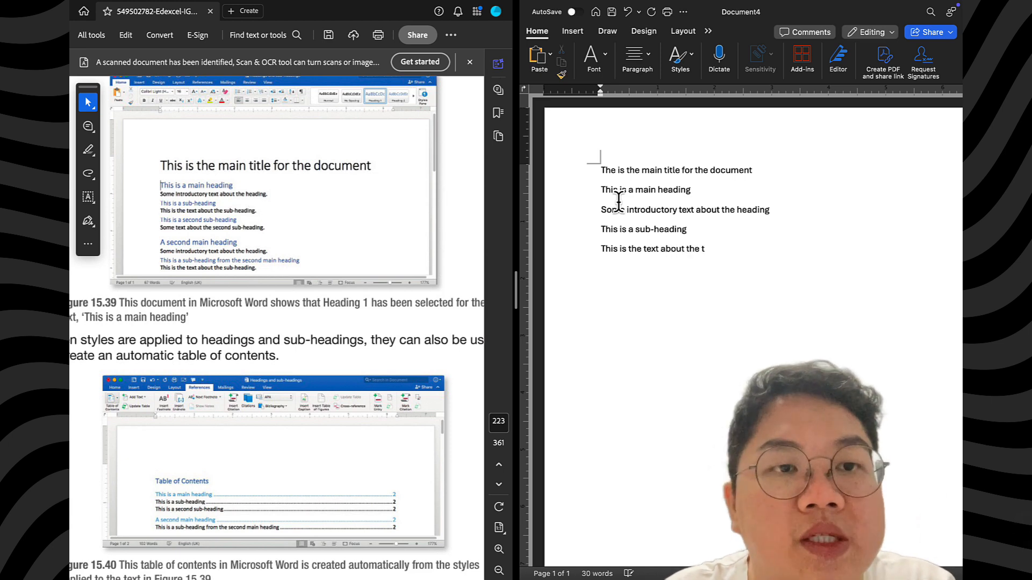
key(BackSpace)
text(sub-heading.)
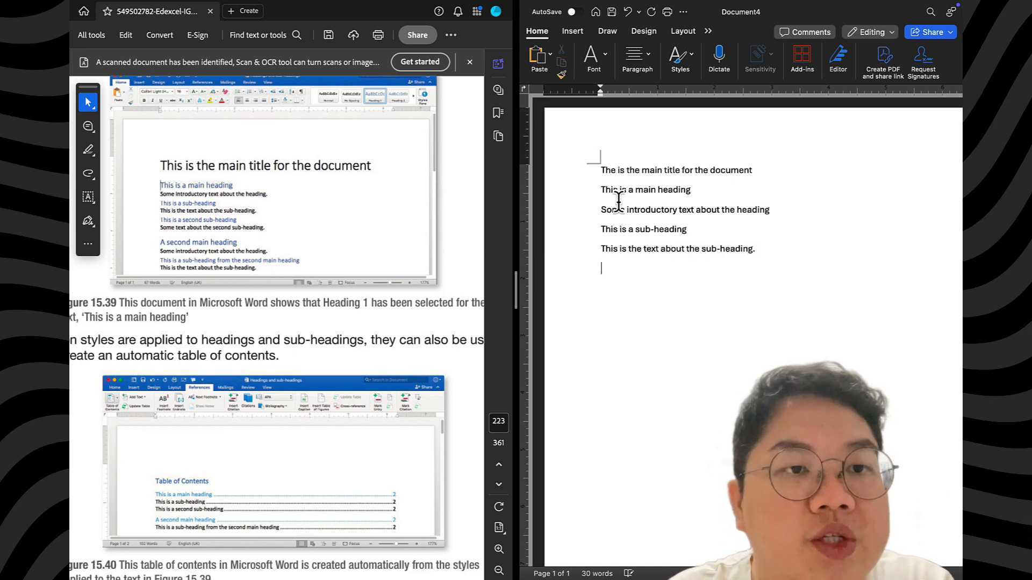
- Add the line "This is a second sub-heading" below the sub-heading's text
key(Return)
text(This)
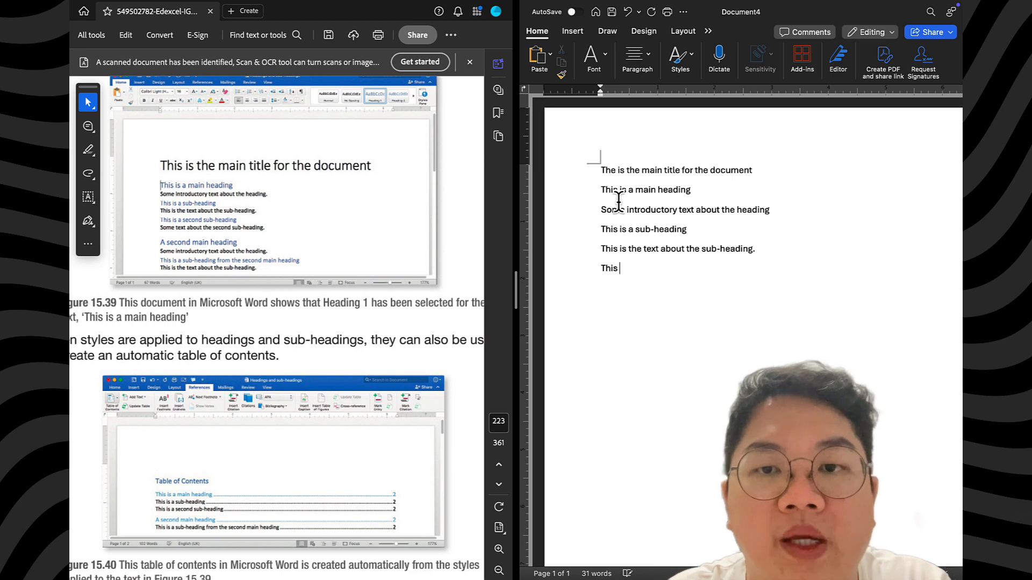
text( is a seconda)
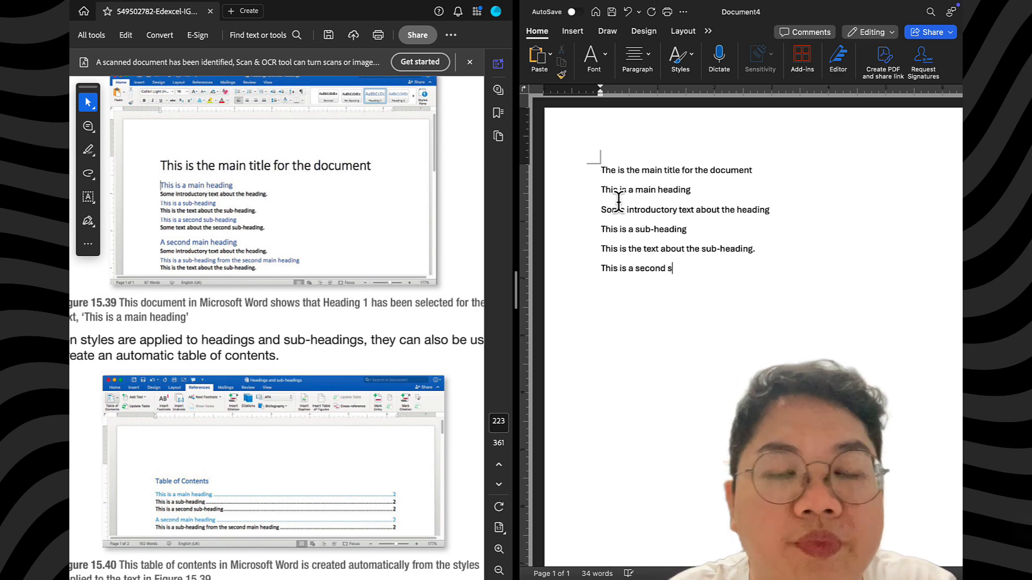
text(ub-heading)
key(Return)
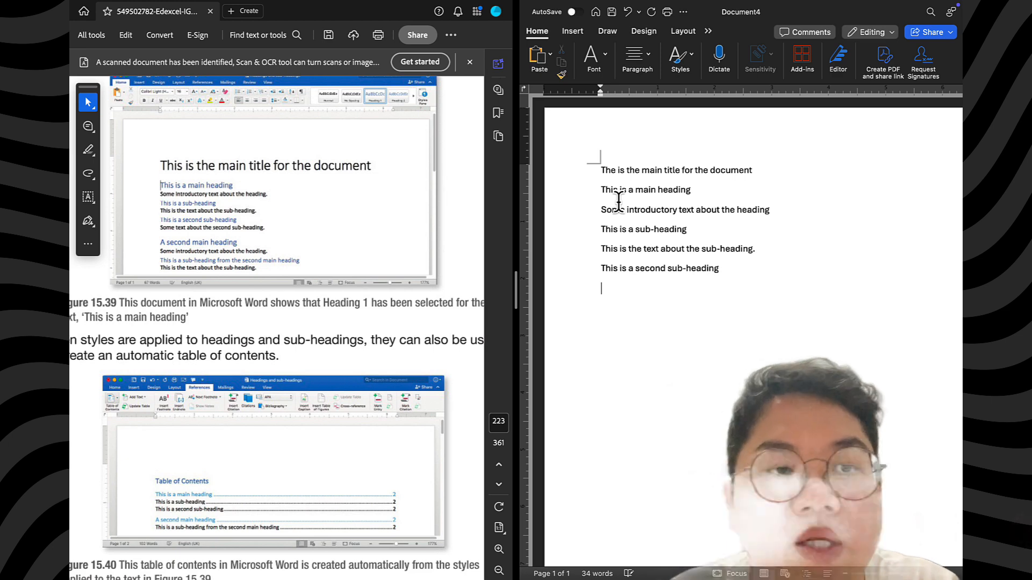
- Enter "Some text about the second sub-heading." as the line under the second sub-heading
text(Some te)
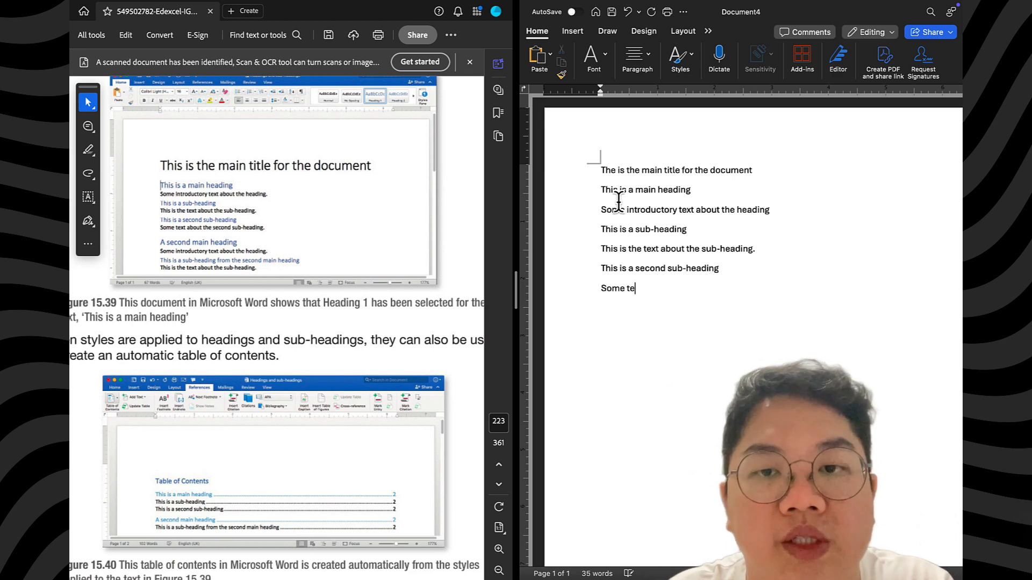
text(xt about the )
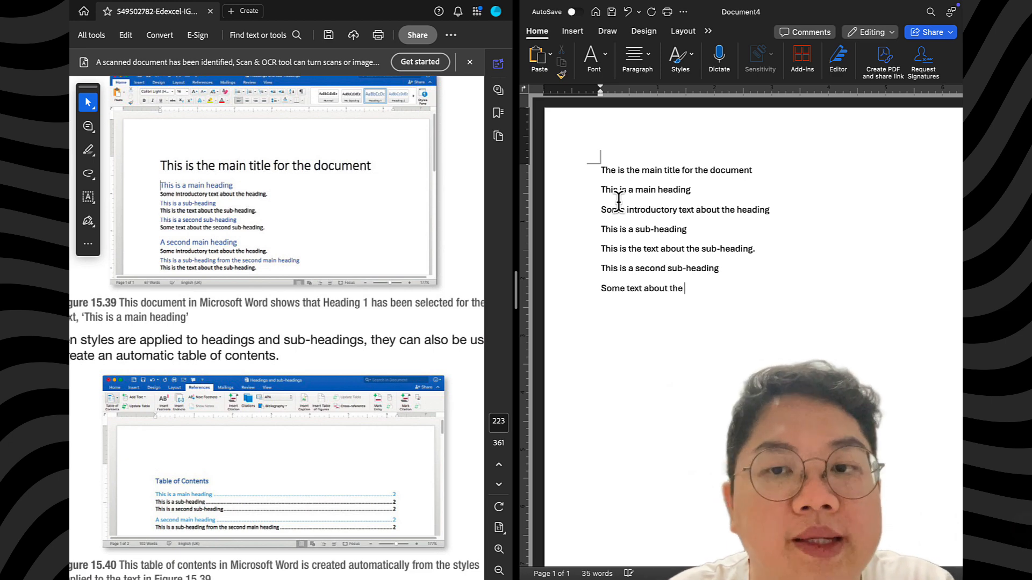
text(second sub-)
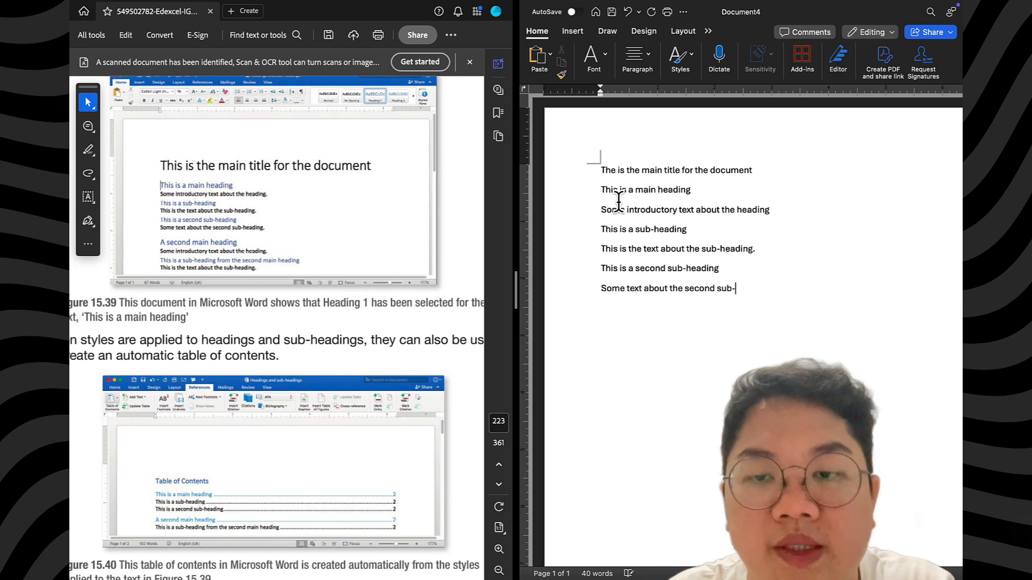
text(heading.)
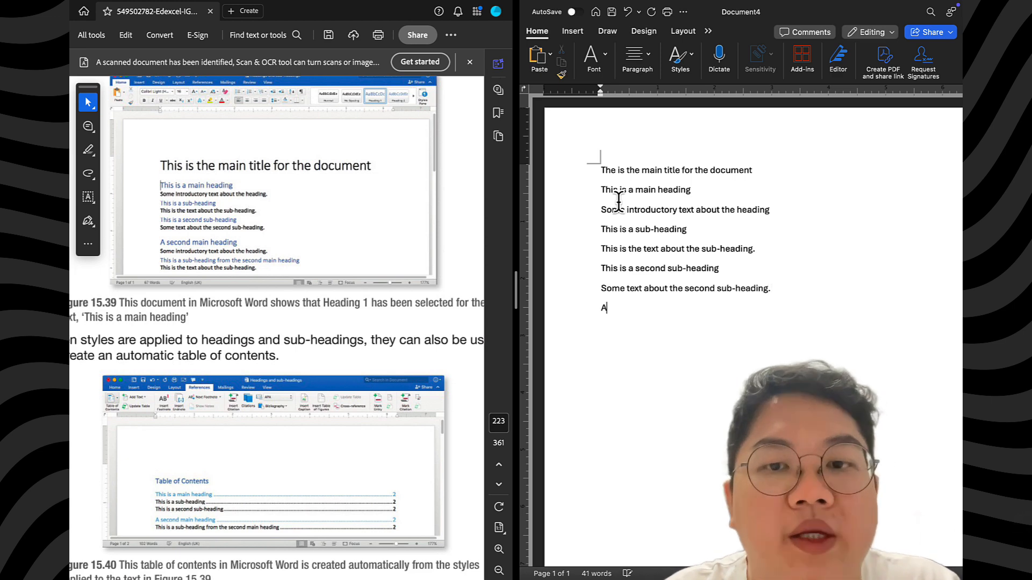
- Add the line "A second main heading" below the second sub-heading's text
text(Ac)
key(BackSpace)
text(S)
key(BackSpace)
text(s)
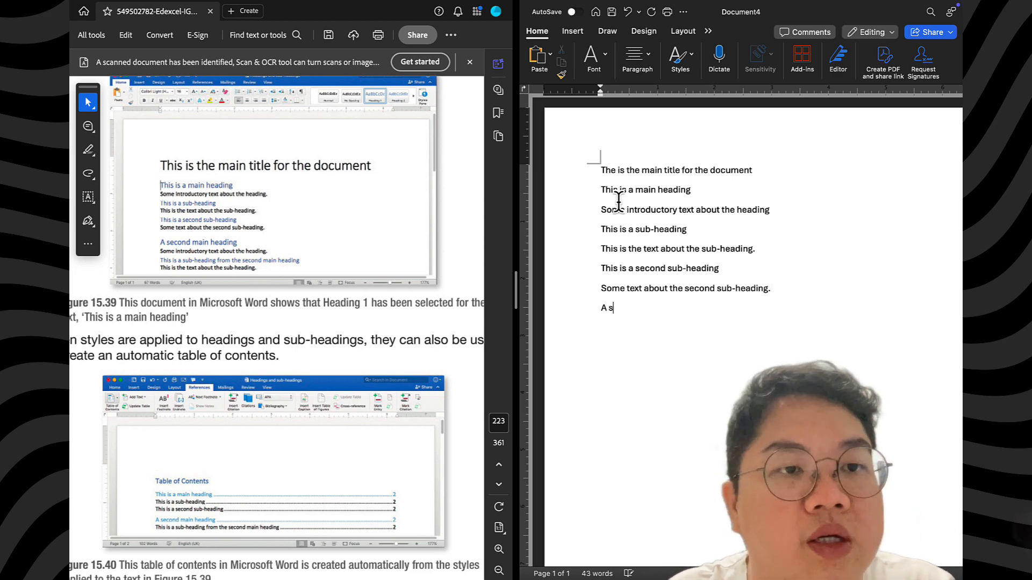
text(econd main heading)
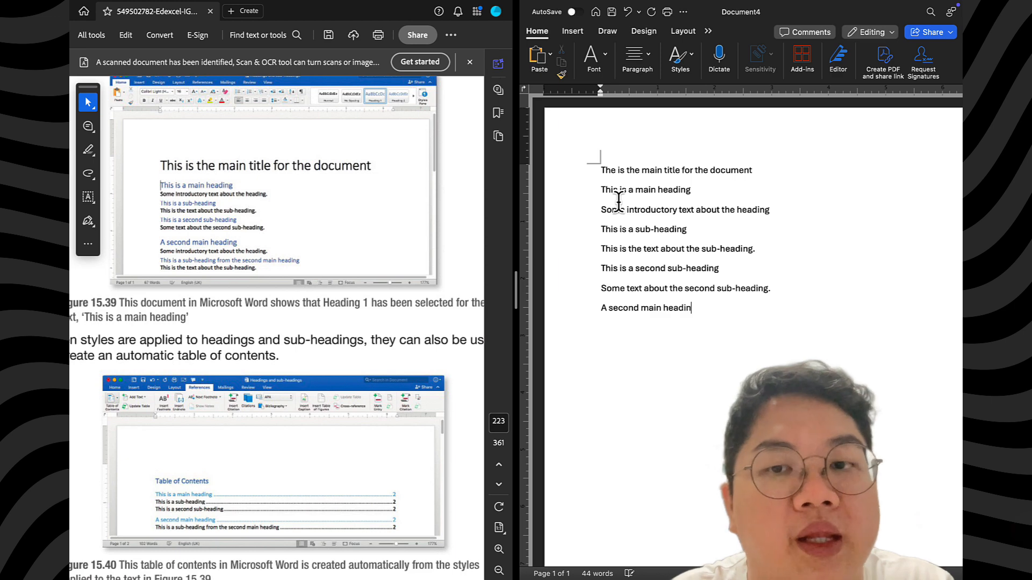
- Add the line "Some introductory text about the heading." below the second main heading
key(Return)
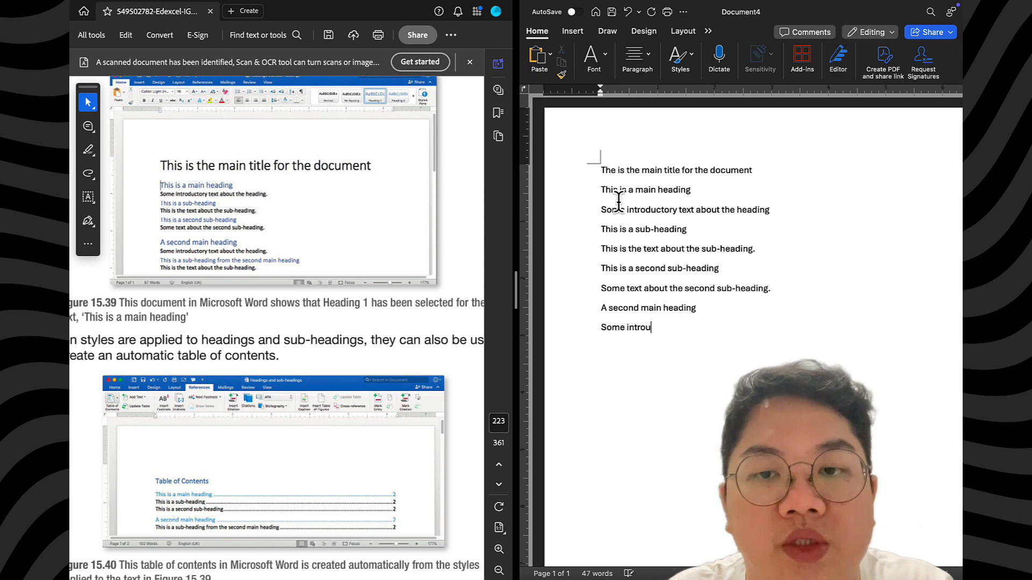
text(Some introducti)
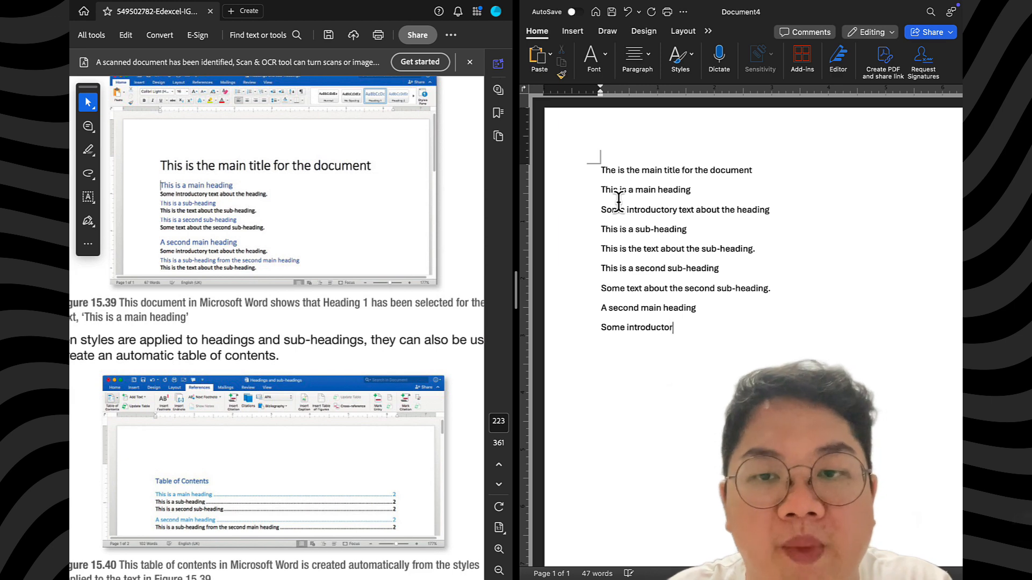
text(ory text b)
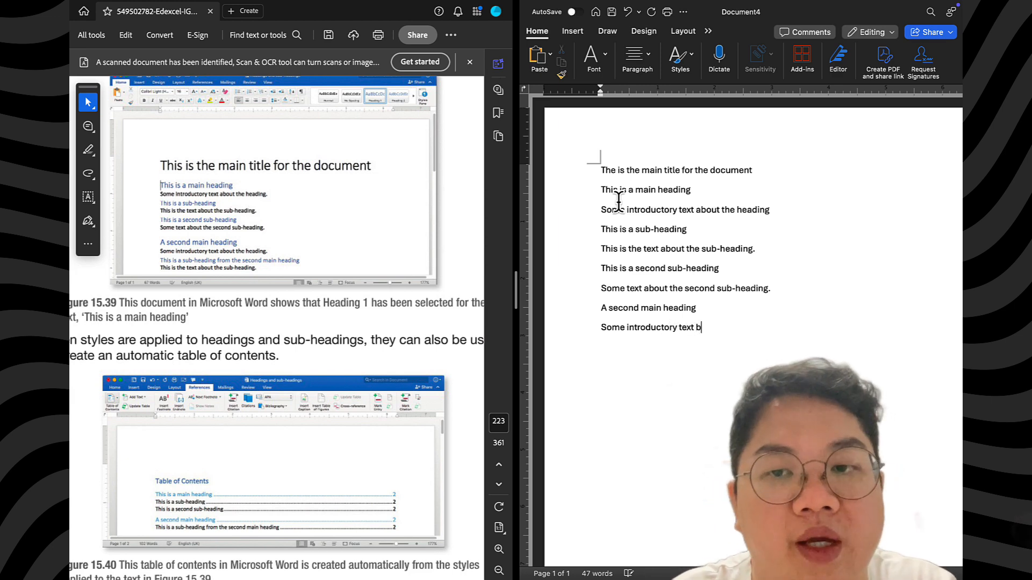
key(BackSpace)
text(about t)
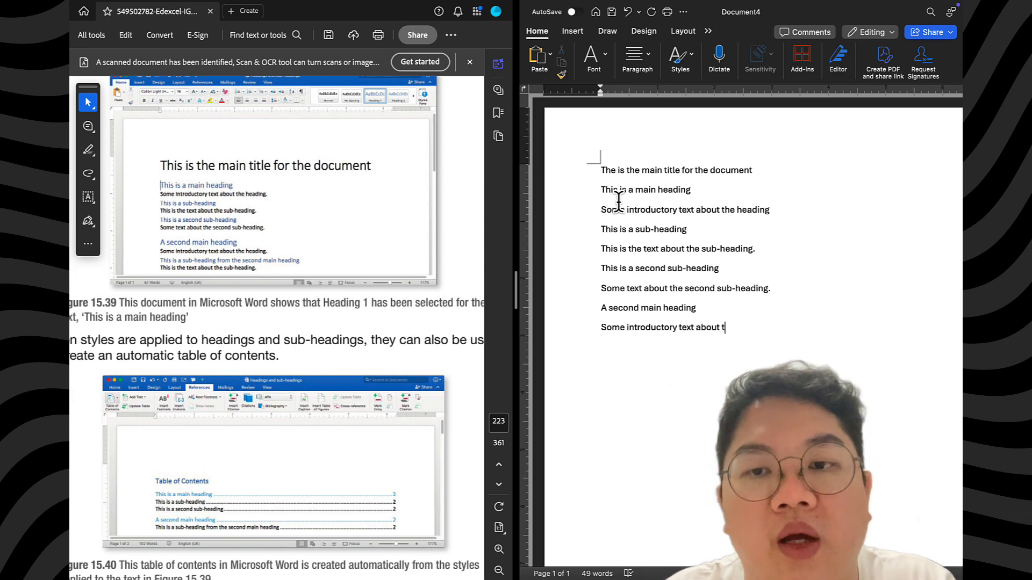
text(he )
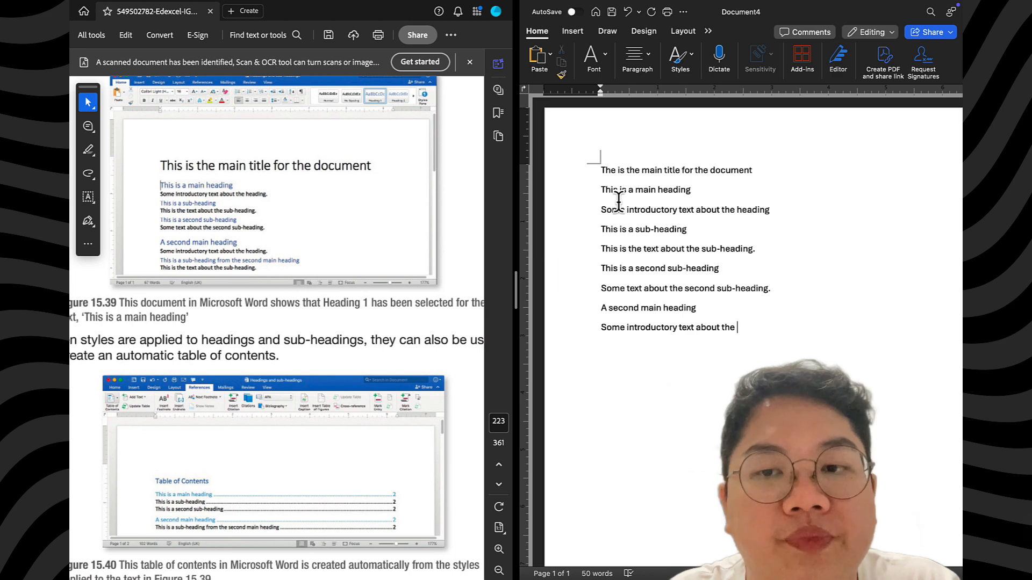
text(he)
key(BackSpace)
text(heading. )
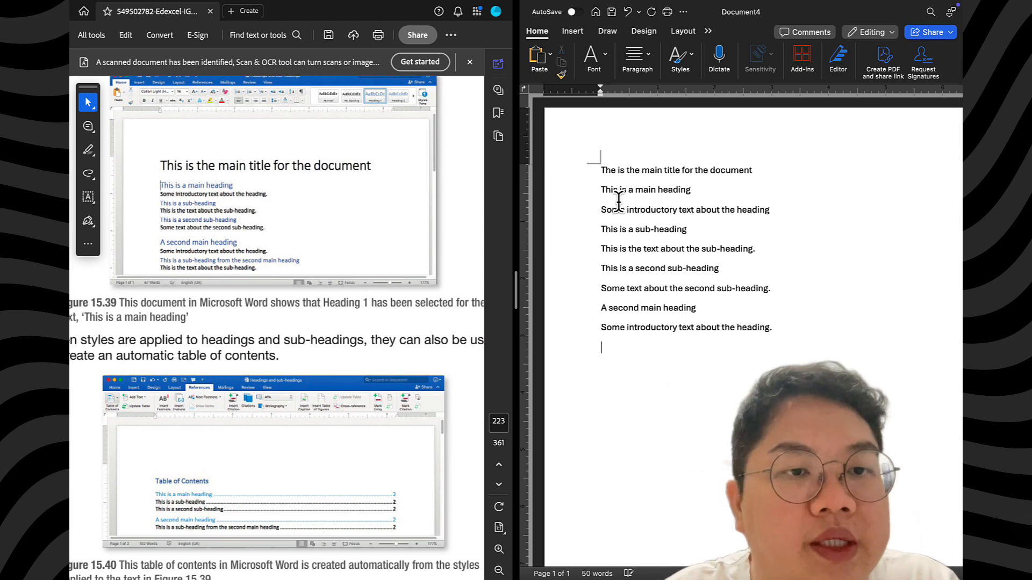
- Add the closing lines "This is a sub-heading from the second main heading" and "This is the text about the sub-heading."
text(This is a)
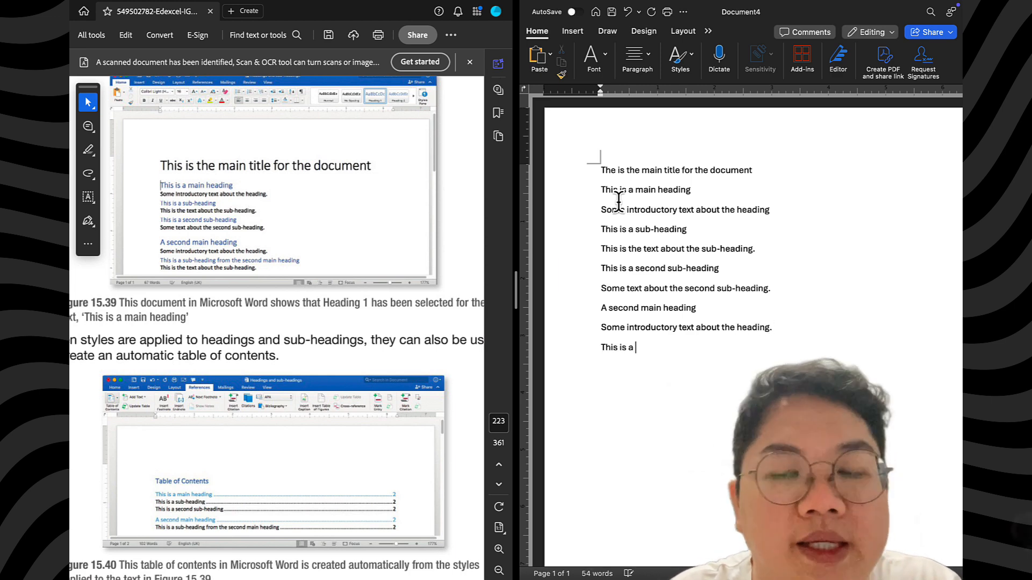
text( sub-heading from the sec)
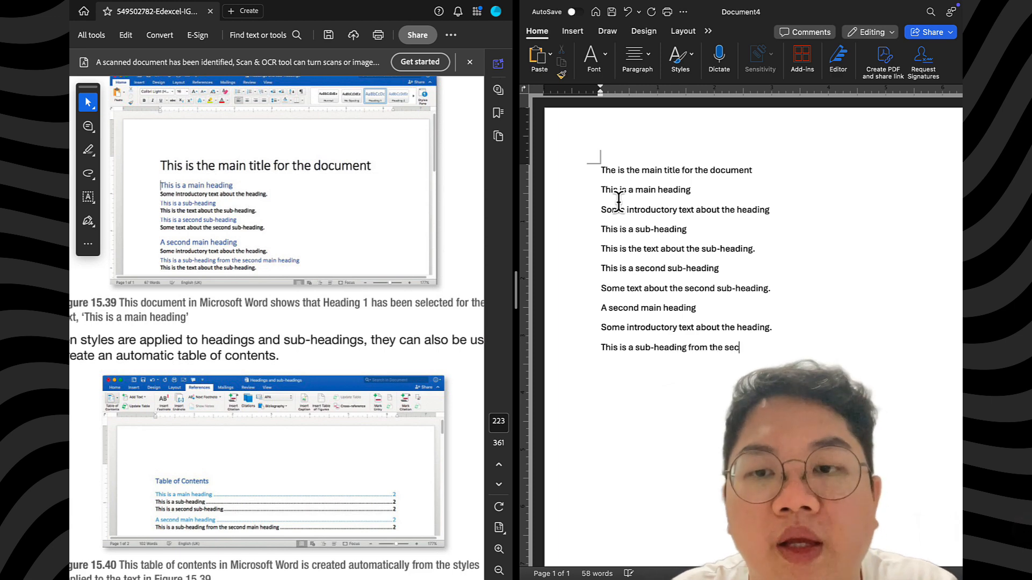
text(ond main)
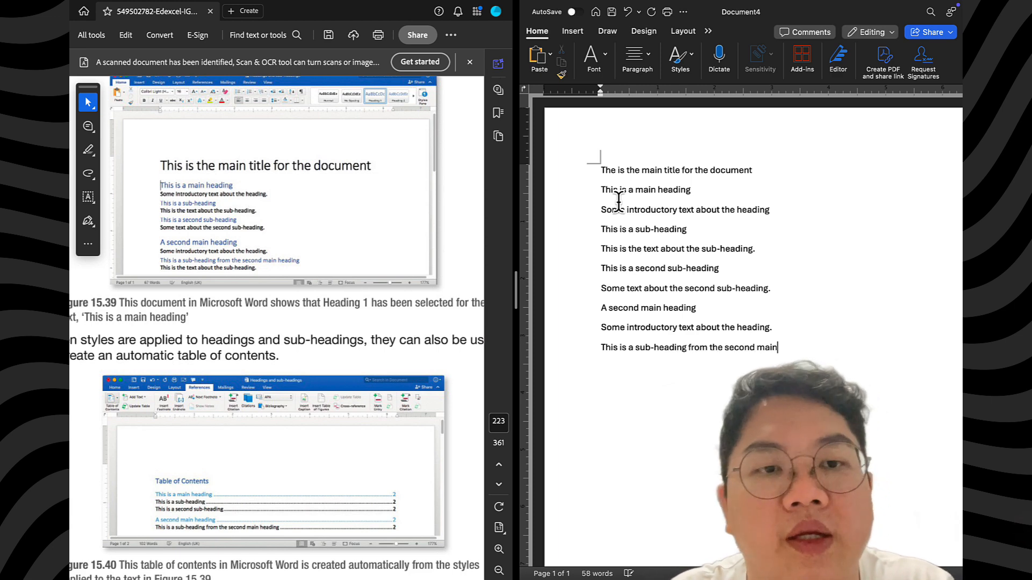
text( heading This is the text)
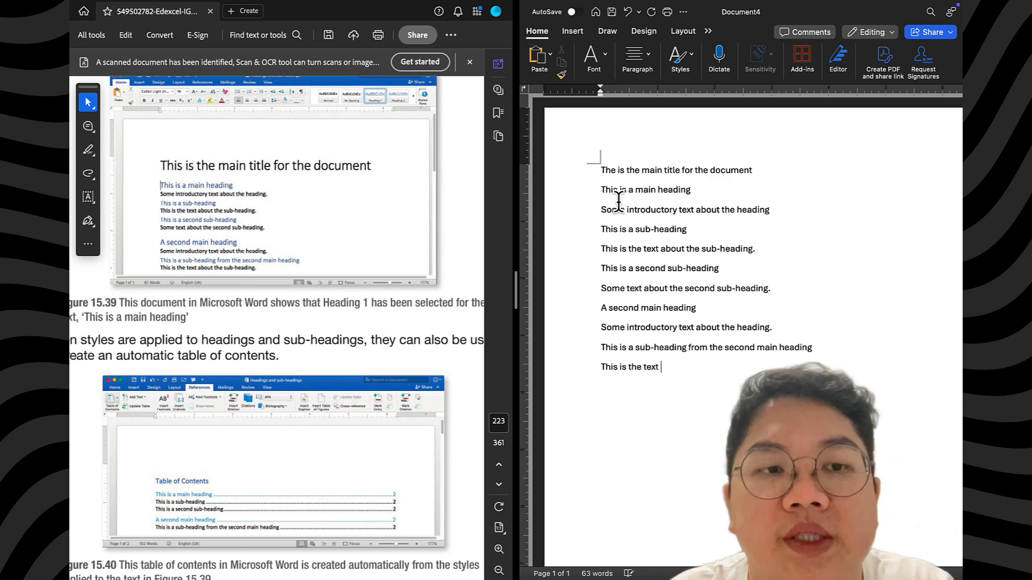
text( about the sub-heading.)
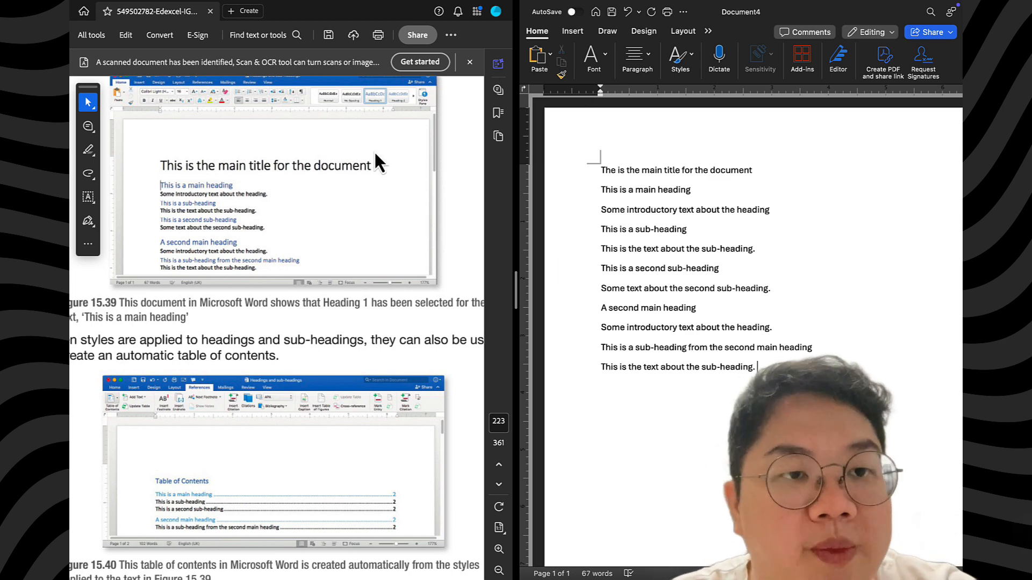
- Bring the textbook's Figure 15.40 into view for reference, then enlarge the Word document window to fill the screen
scroll(254, 402, down, 5)
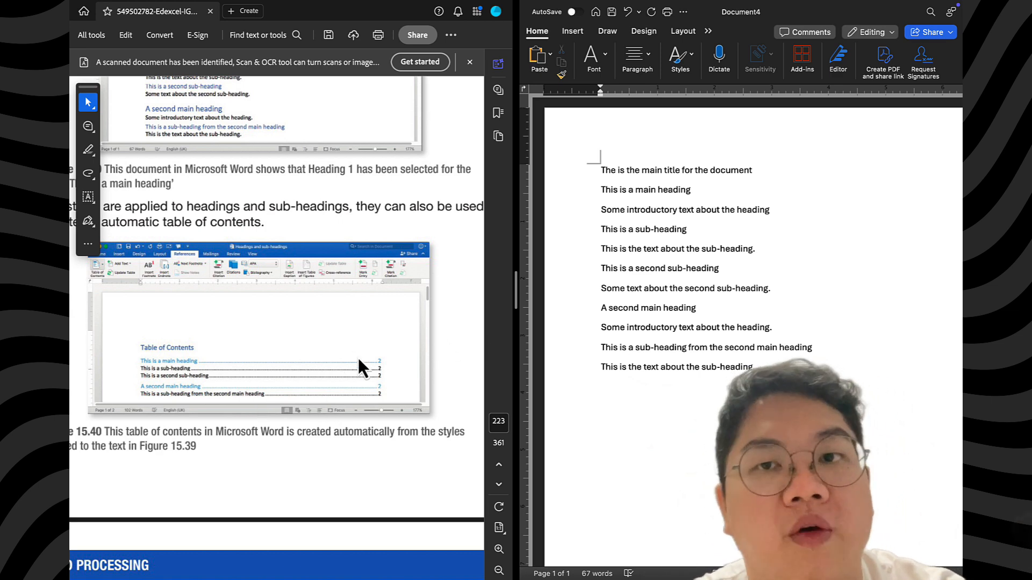
click(583, 167)
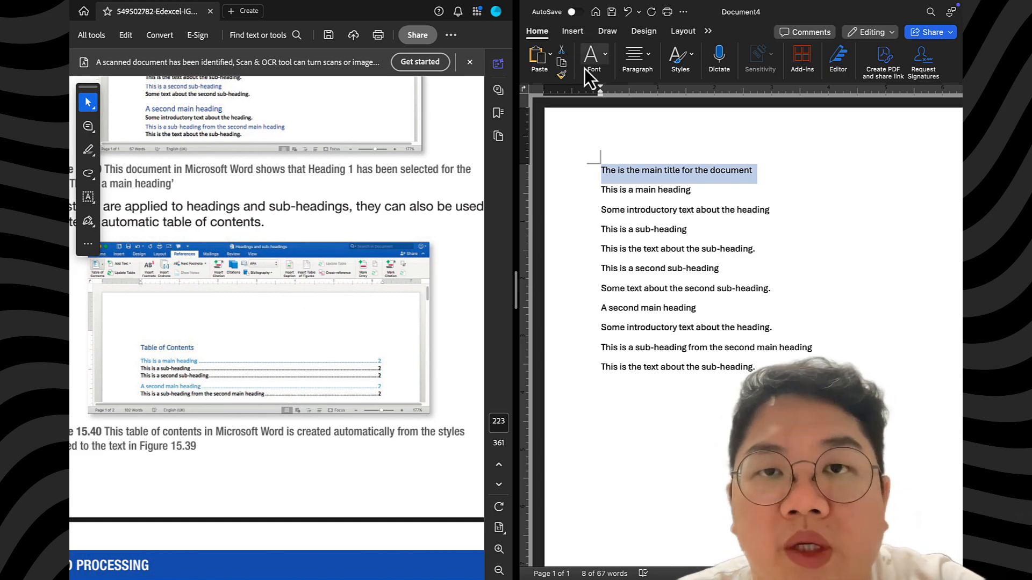
click(554, 33)
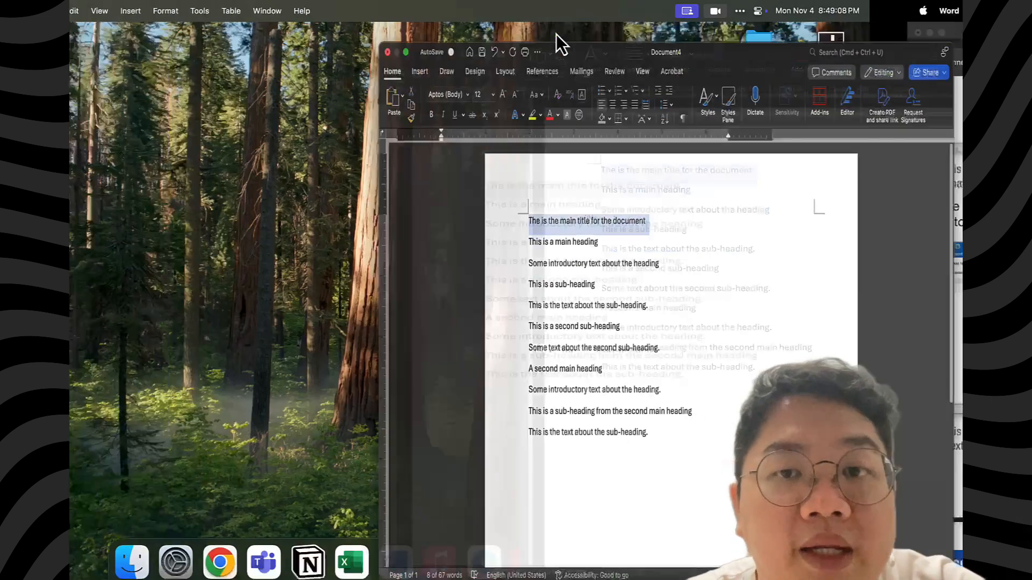
click(231, 83)
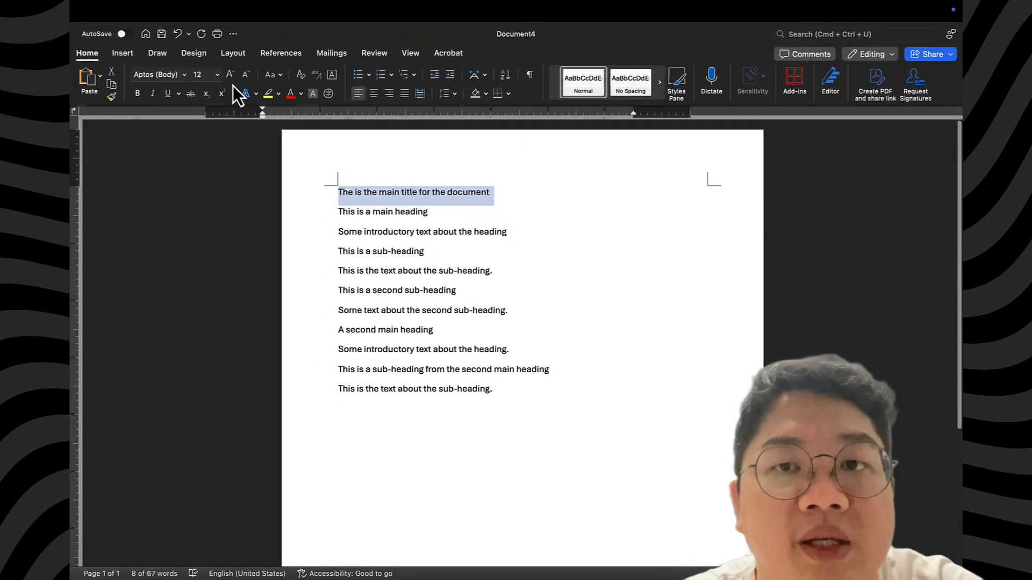
- Apply the Title style to the first line, "The is the main title for the document"
click(436, 192)
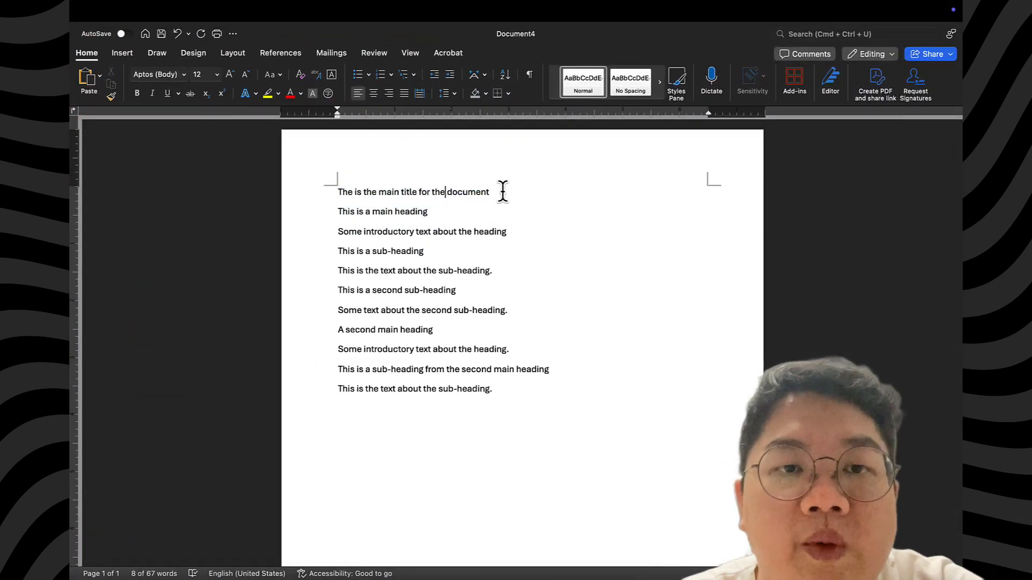
click(323, 191)
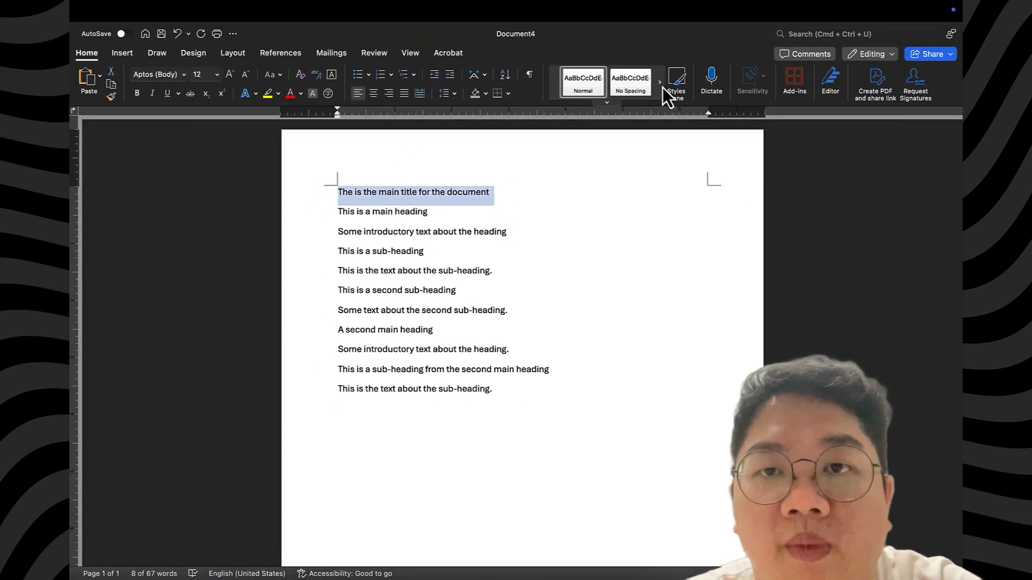
click(609, 103)
click(544, 169)
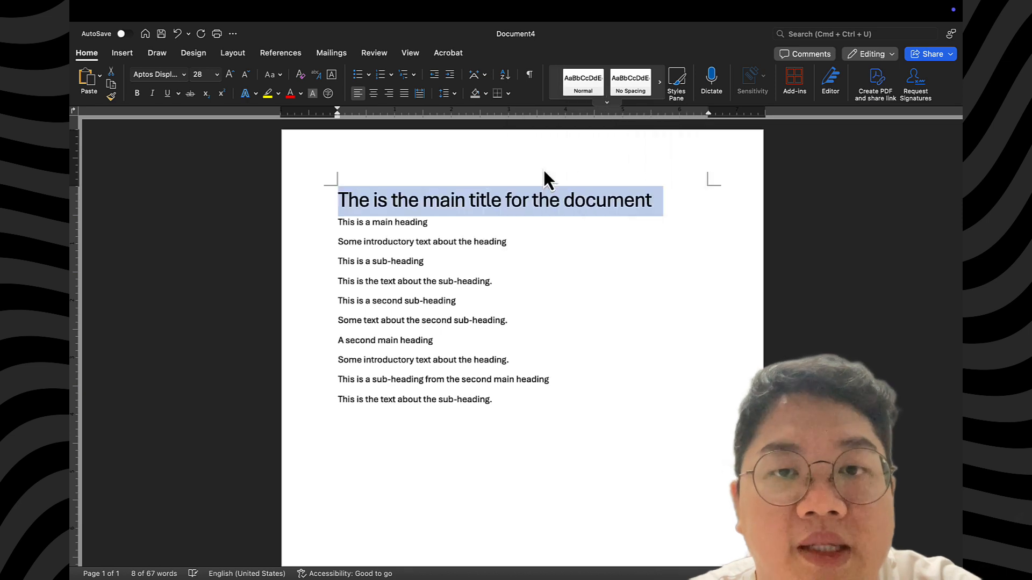
- Apply the Heading 1 style to the line "This is a main heading"
click(448, 215)
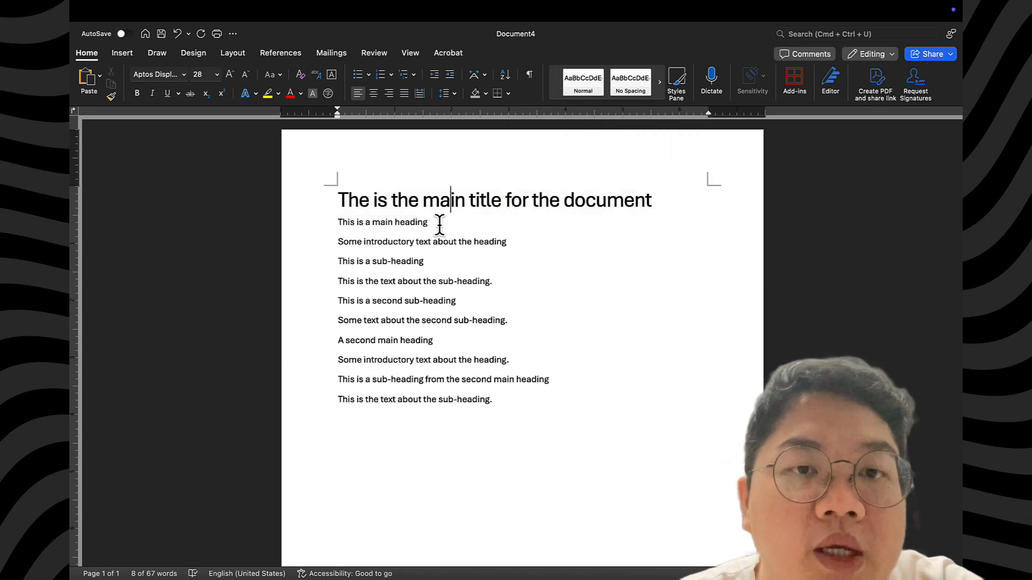
click(315, 223)
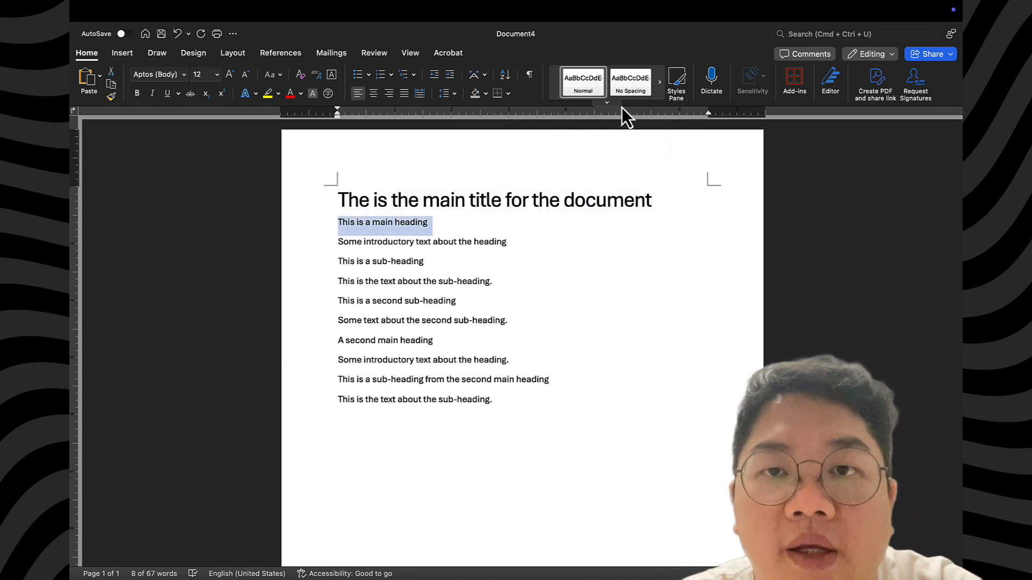
click(619, 107)
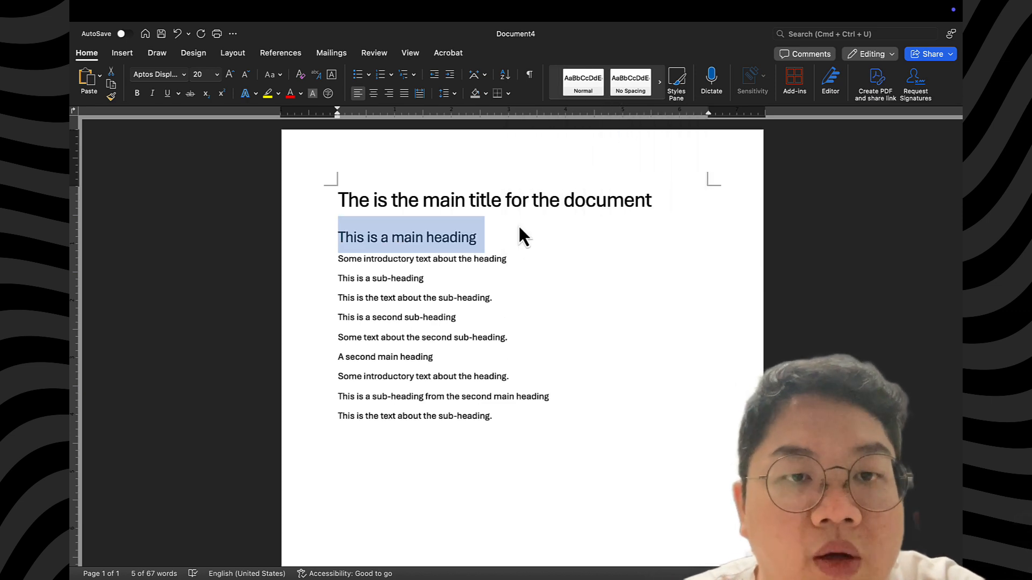
- Apply the Heading 2 style to the line "This is a sub-heading" under the first main heading
click(423, 277)
drag(514, 259, 357, 261)
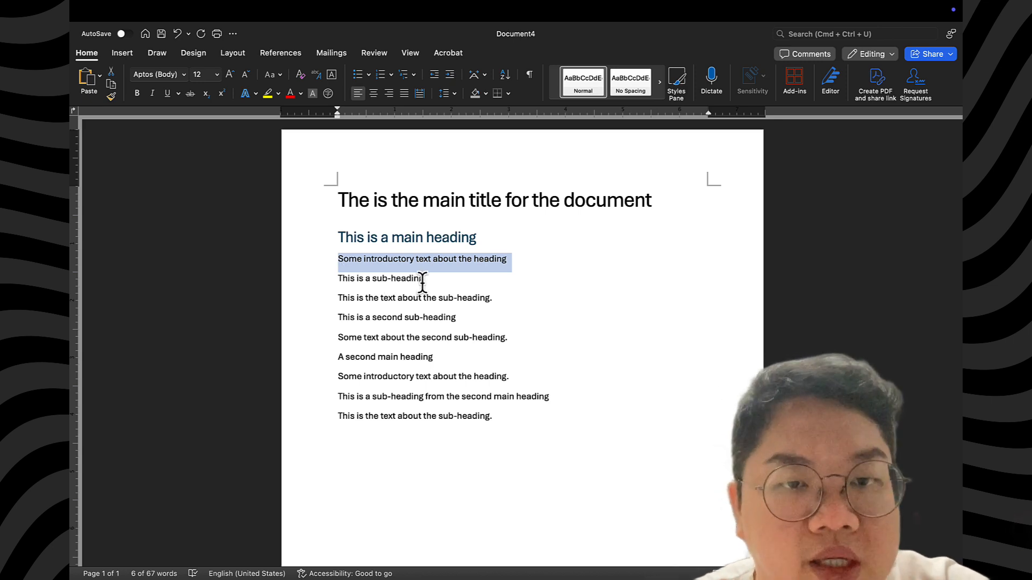
drag(423, 278, 311, 283)
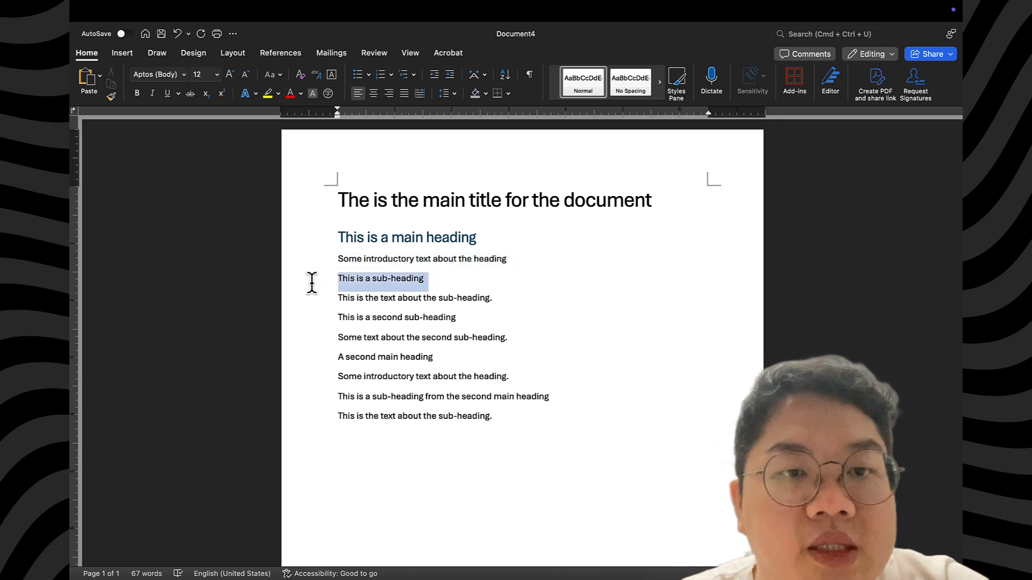
click(658, 85)
click(635, 92)
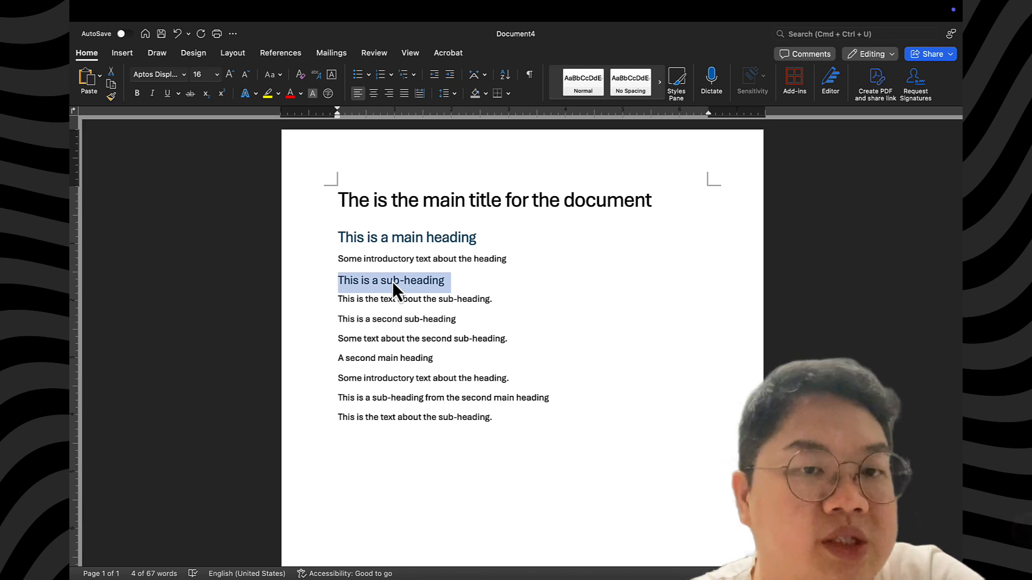
- Apply the Heading 2 style to the line "This is a second sub-heading"
drag(461, 321, 343, 323)
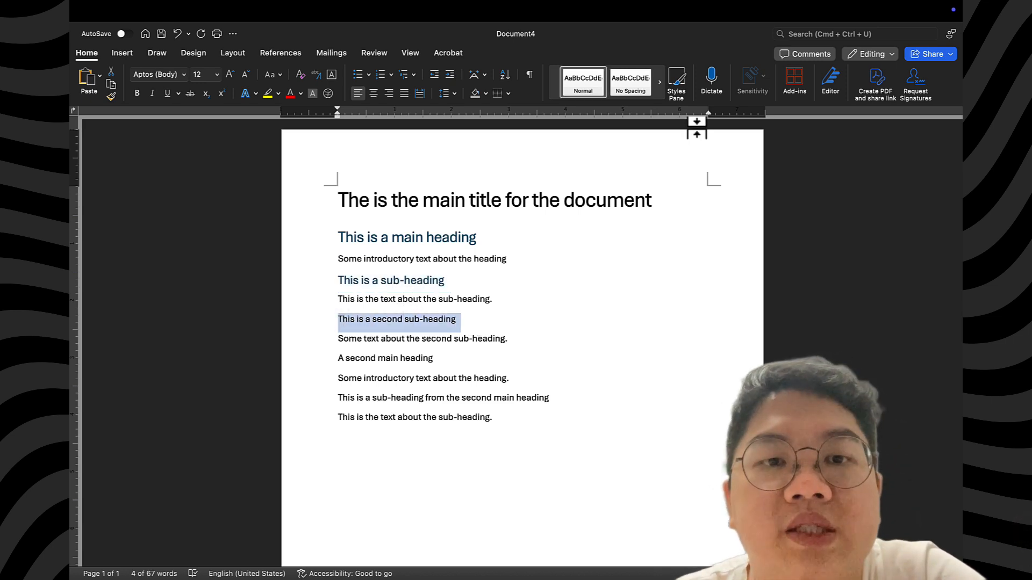
click(661, 82)
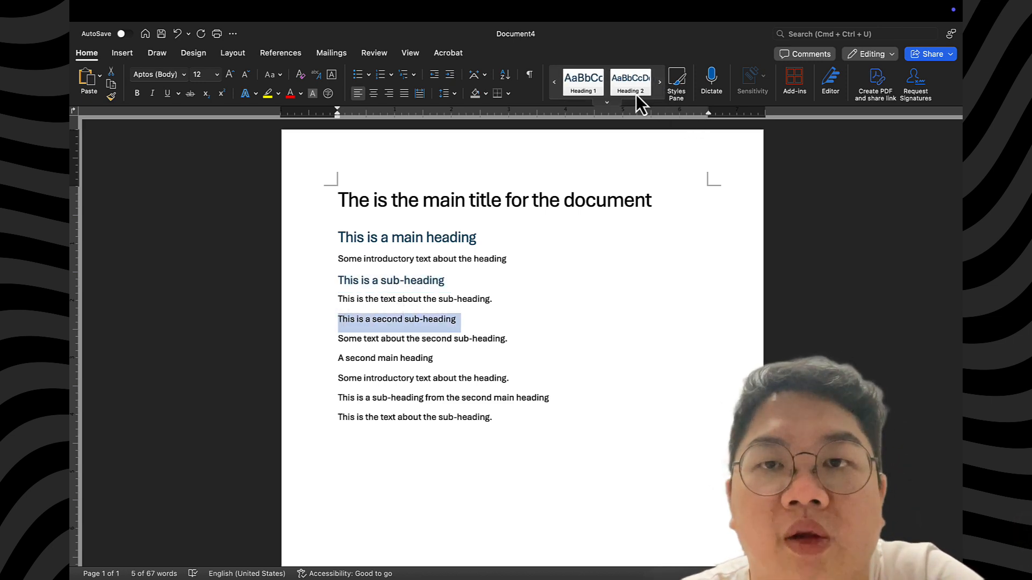
click(624, 90)
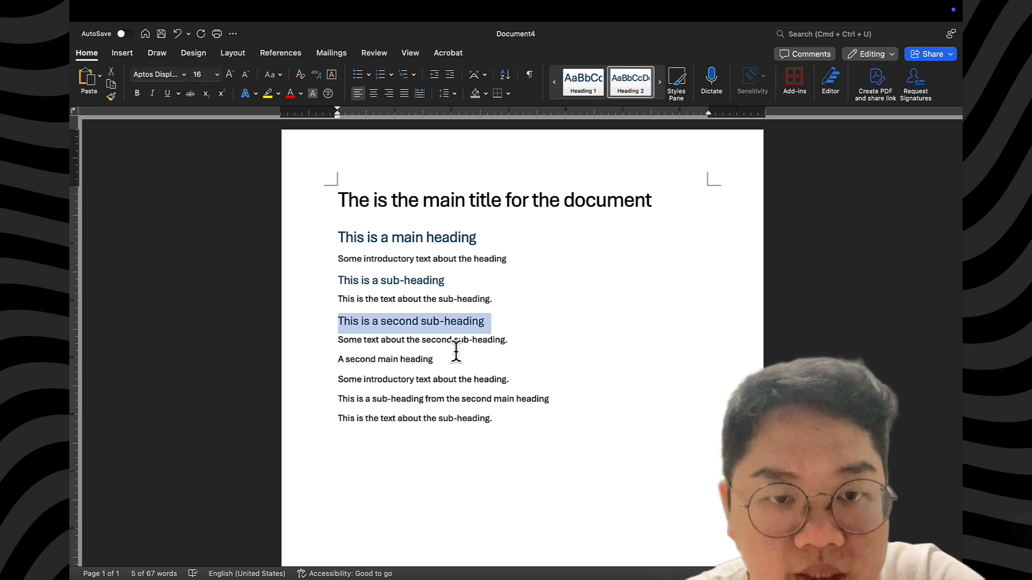
- Apply Heading 1 to "A second main heading" and Heading 2 to "This is a sub-heading from the second main heading"
drag(454, 357, 340, 358)
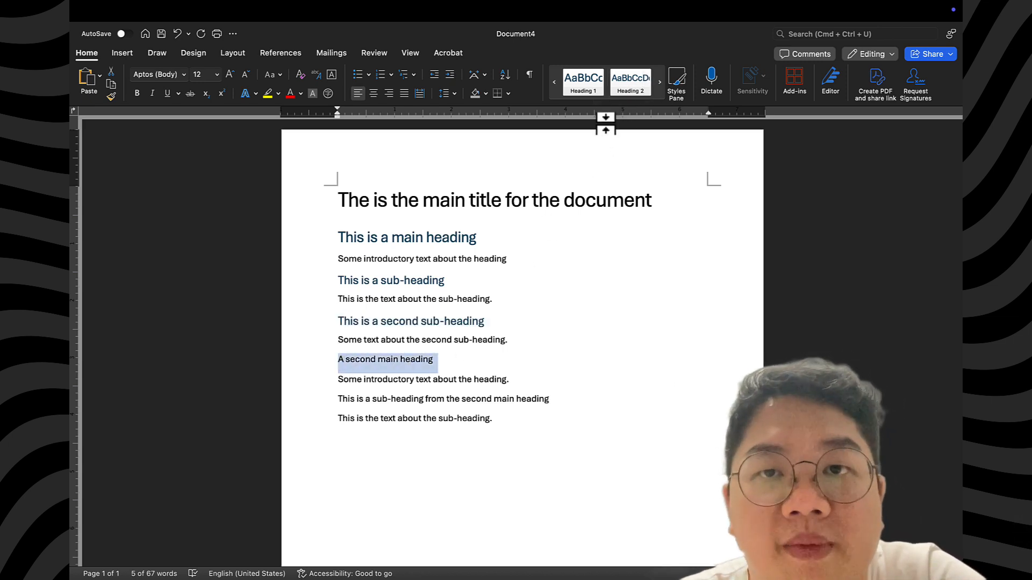
click(586, 84)
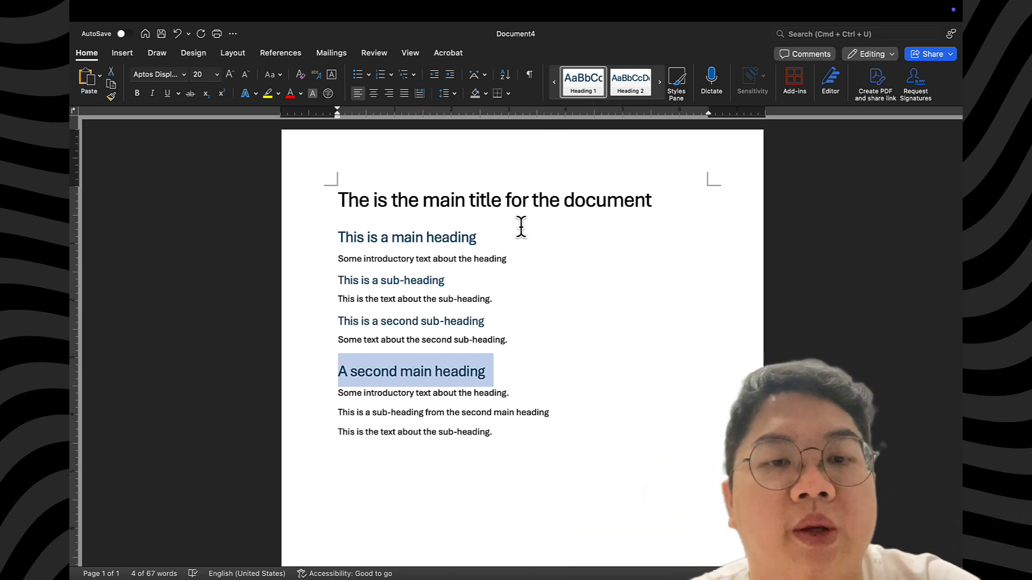
drag(551, 412, 337, 412)
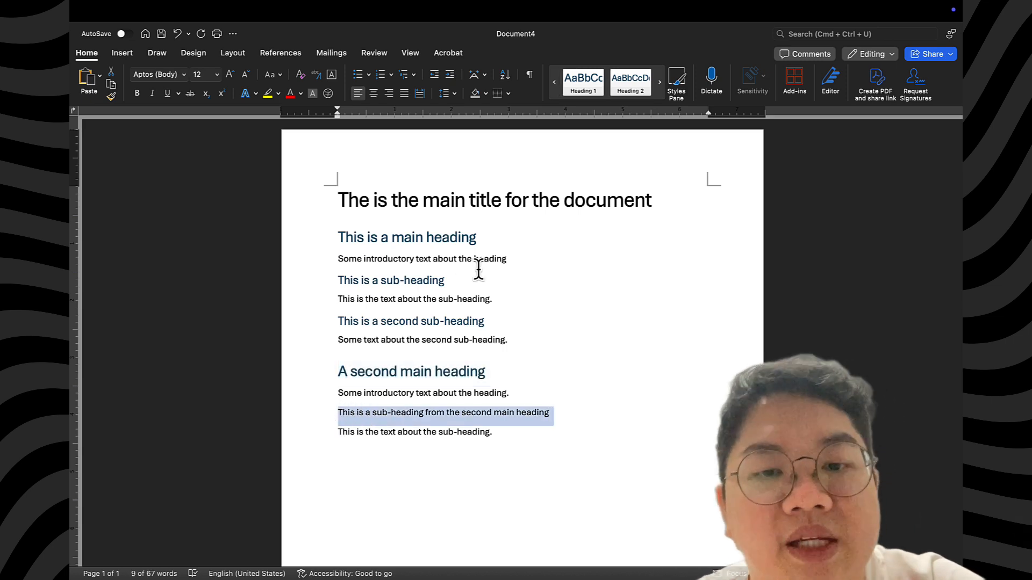
click(632, 89)
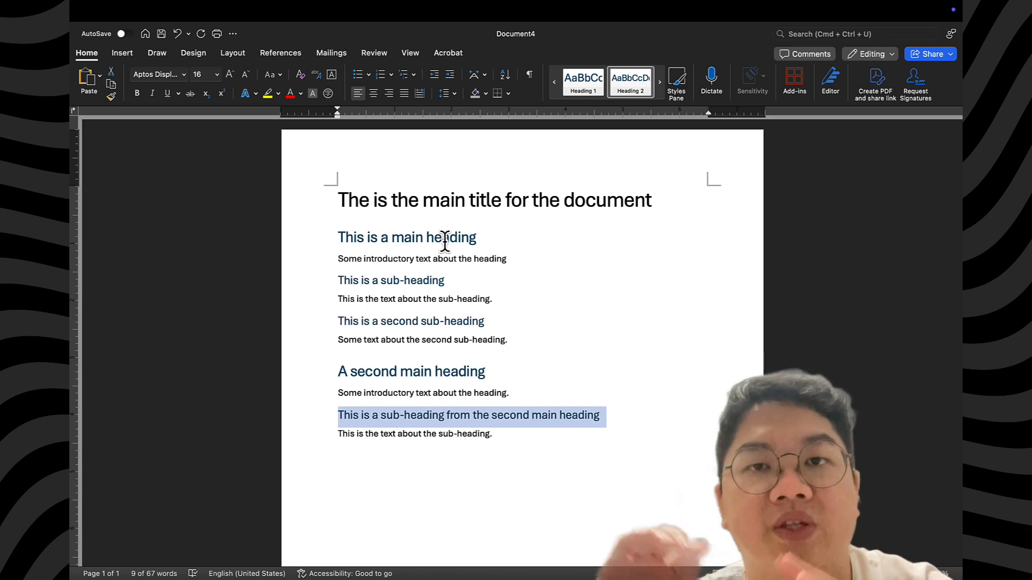
- Add an empty line above the document title and bring up the available table of contents styles
click(340, 207)
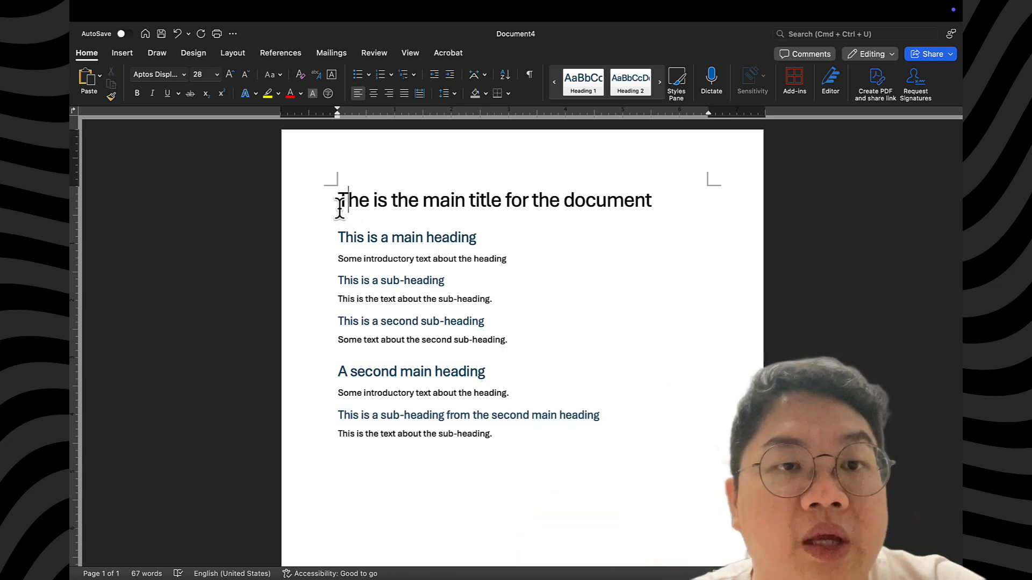
key(Return)
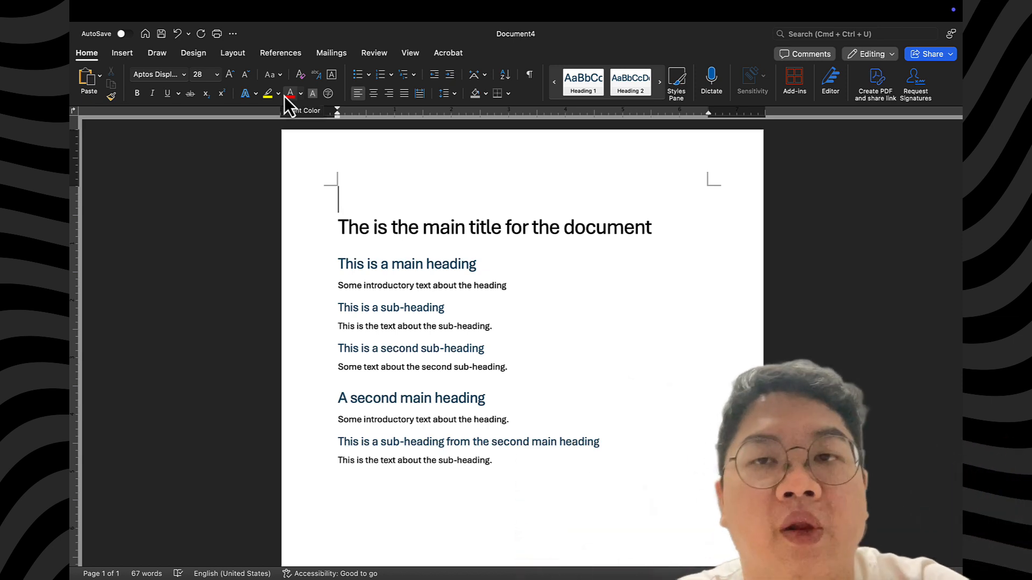
click(335, 55)
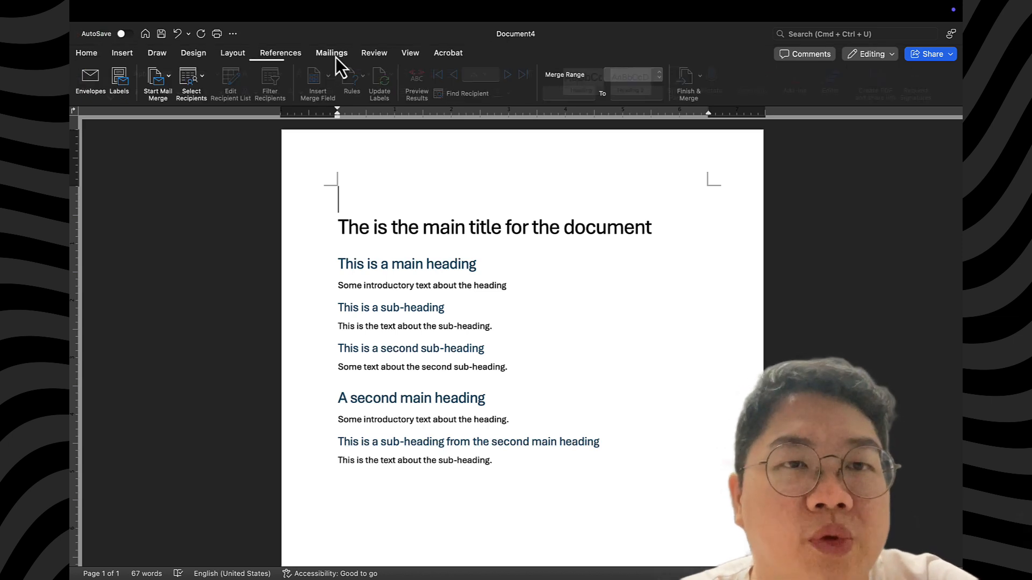
click(240, 57)
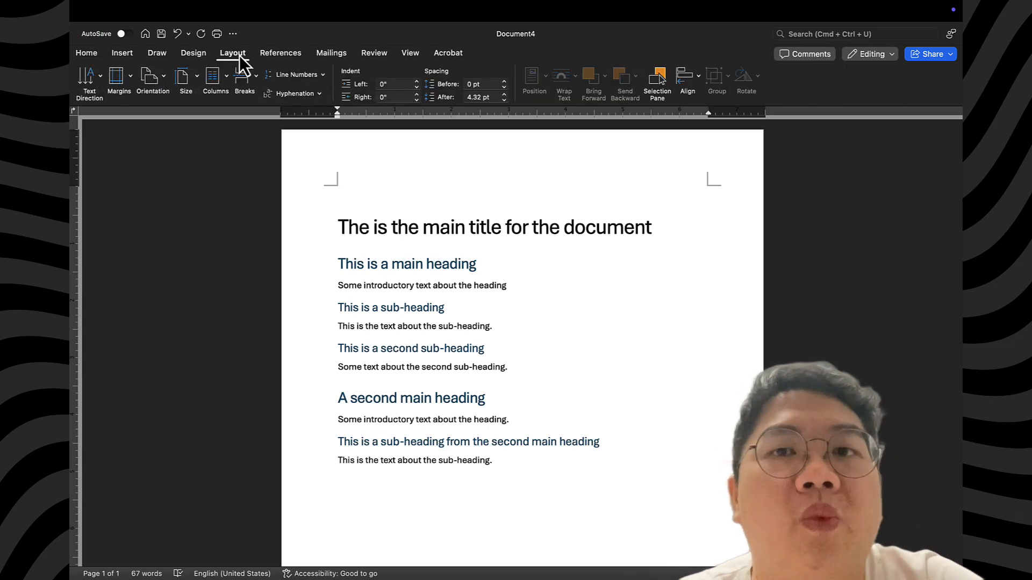
click(279, 56)
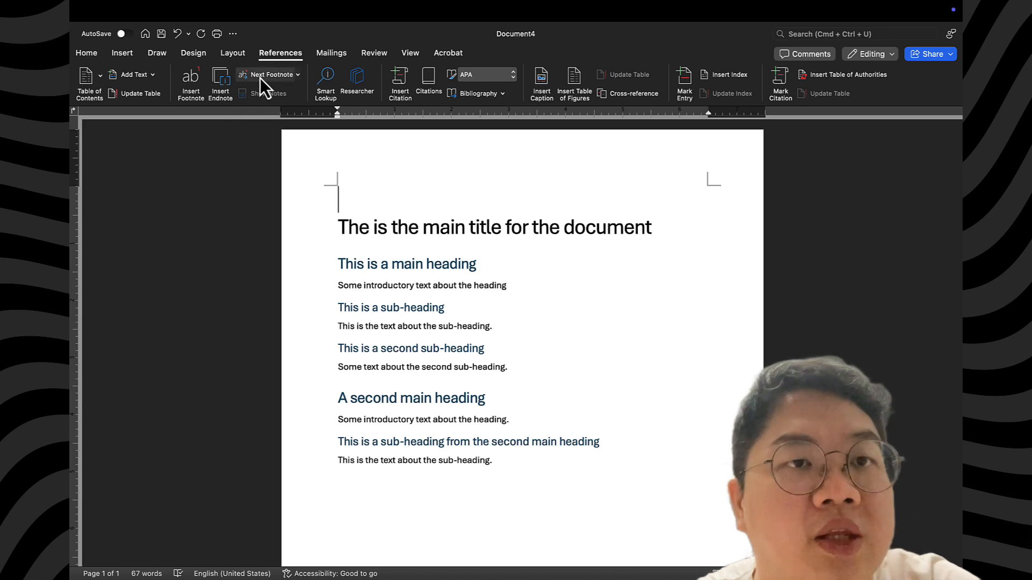
click(100, 79)
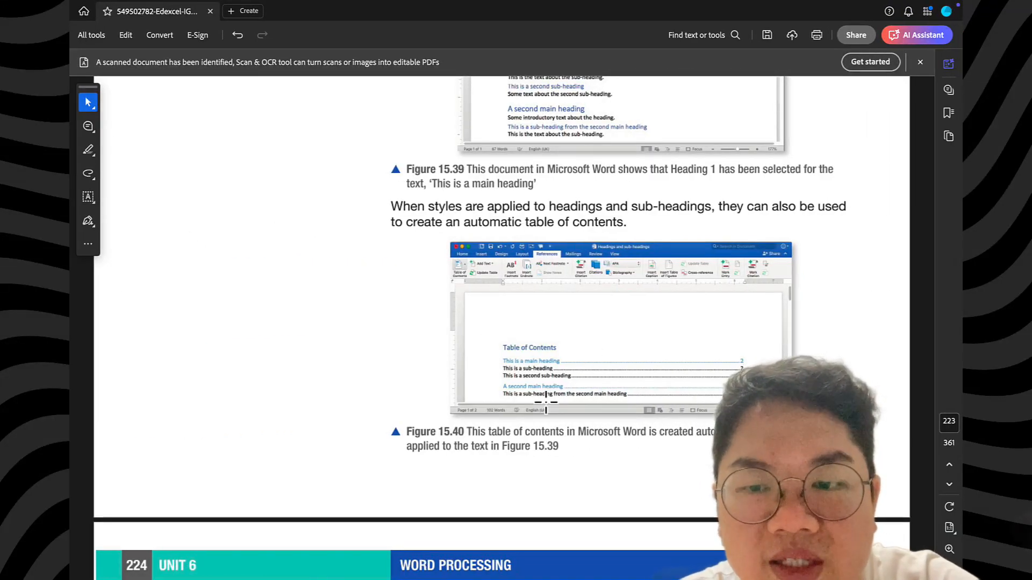
- Check Figure 15.40 in the PDF textbook and insert an automatic table of contents in Word on the empty line above the title
scroll(566, 310, up, 2)
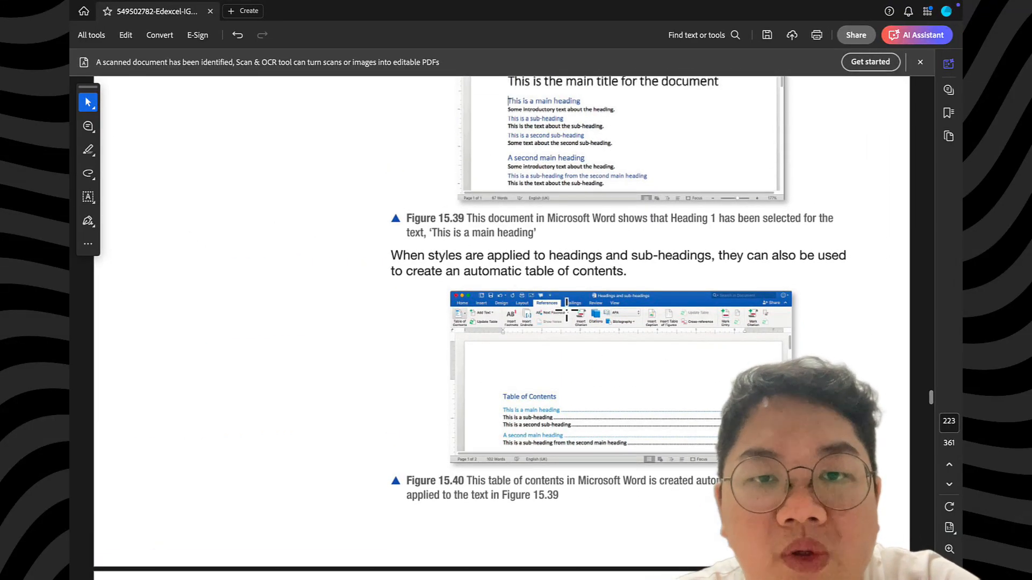
scroll(567, 310, down, 4)
scroll(566, 310, up, 1)
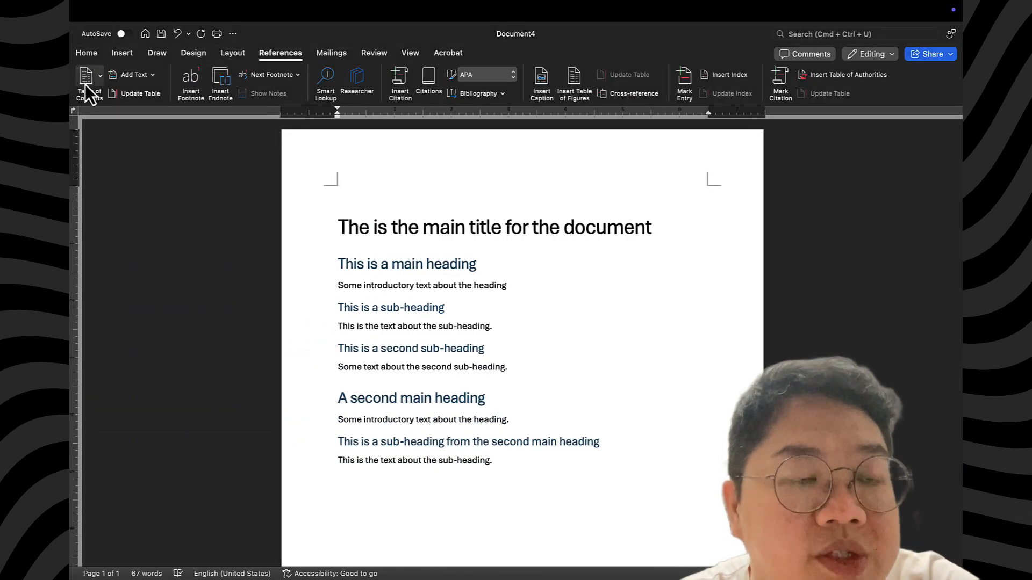
click(85, 85)
click(121, 215)
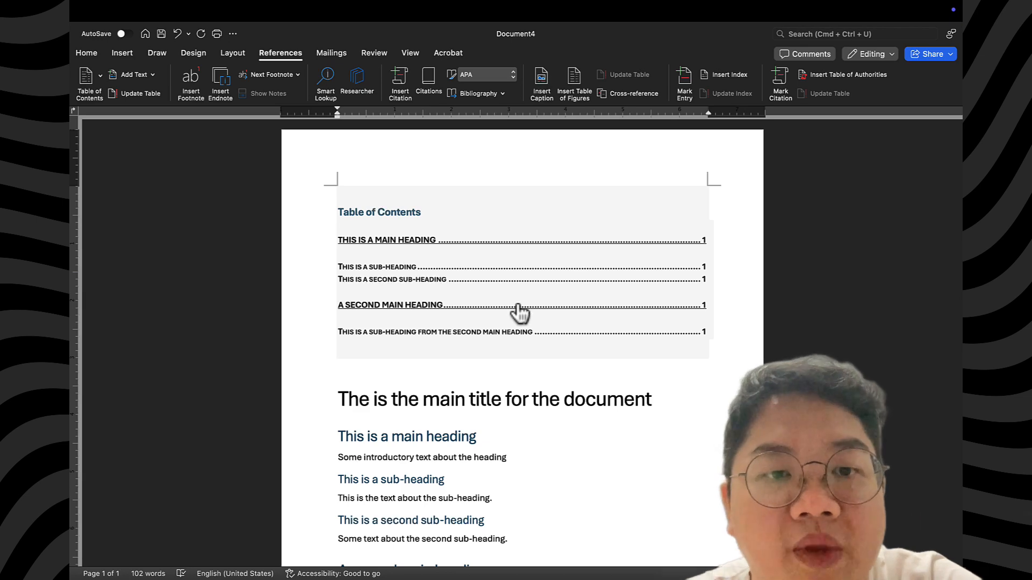
- Follow the table of contents link for "This is a main heading" to its place in the document
click(475, 241)
scroll(475, 247, up, 5)
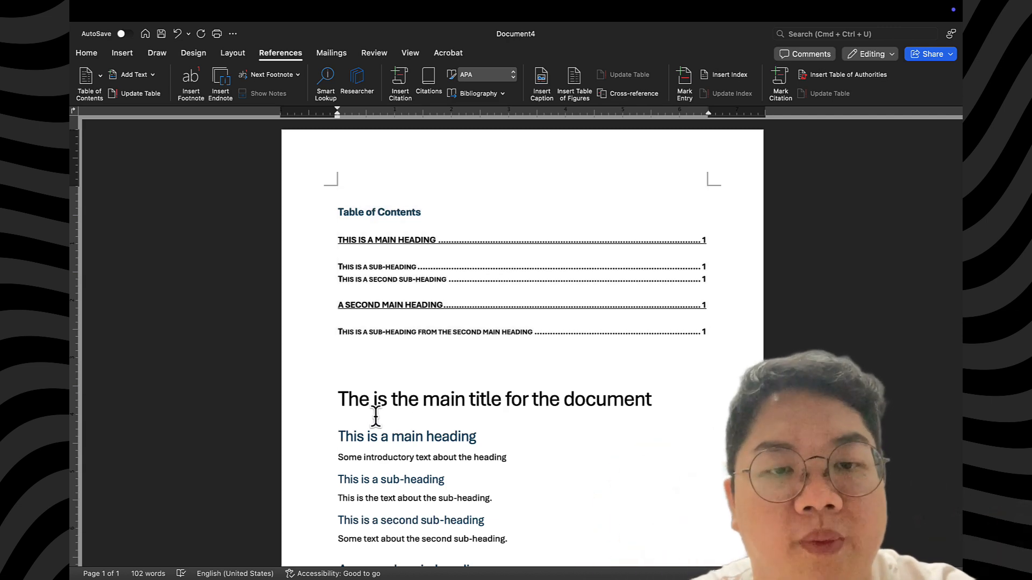
- Insert a page break directly before "A second main heading" so that it starts on a new page
scroll(349, 452, down, 4)
scroll(358, 458, up, 2)
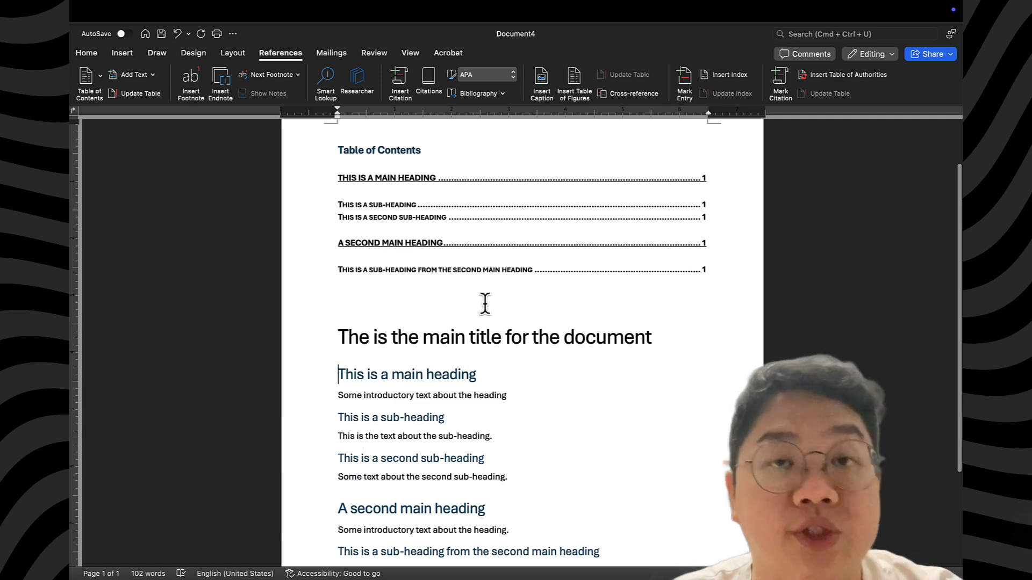
scroll(419, 298, down, 5)
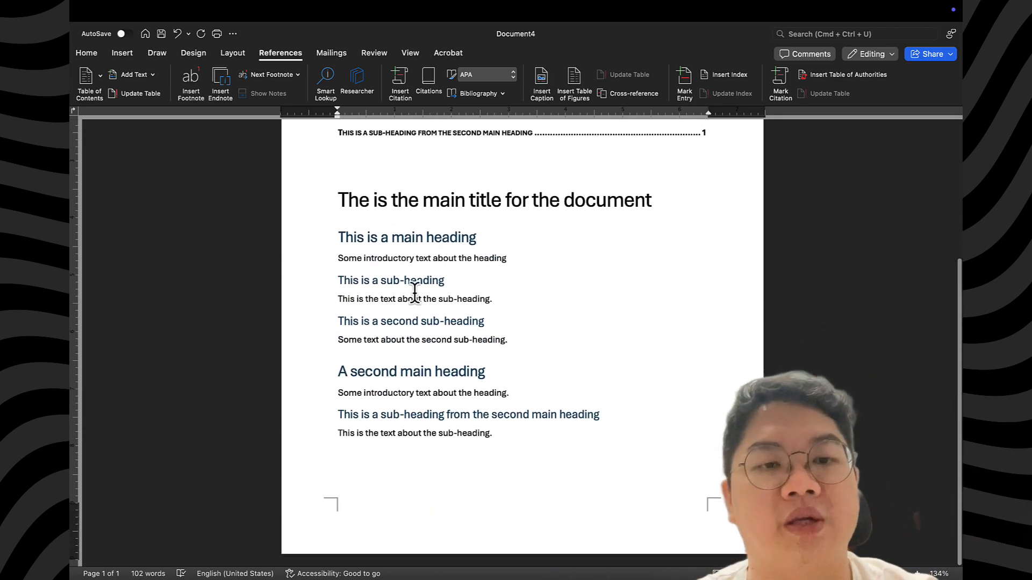
key(super+Return)
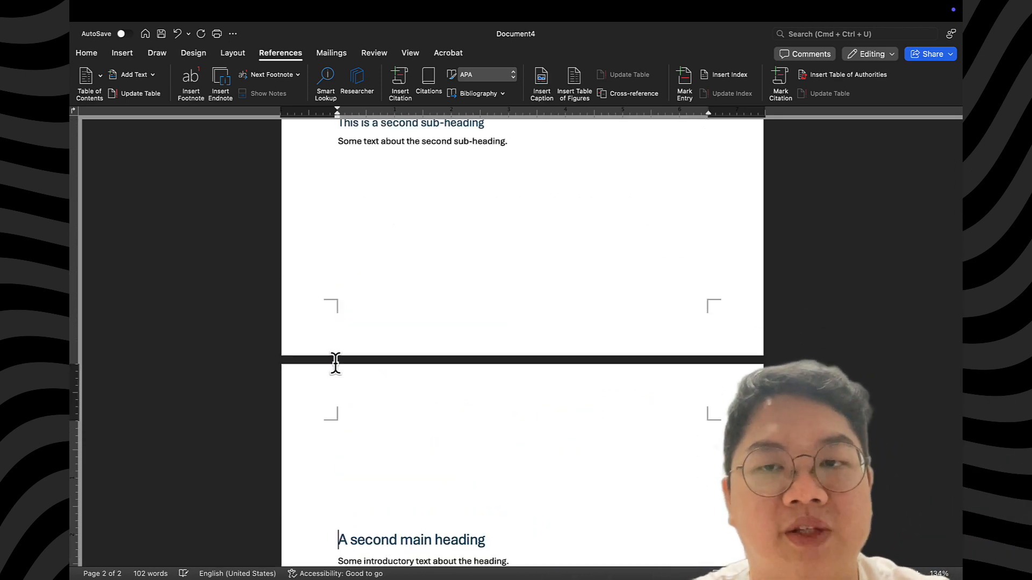
- Update the entire table of contents to reflect the new page positions of the headings
scroll(334, 362, up, 10)
scroll(424, 445, up, 5)
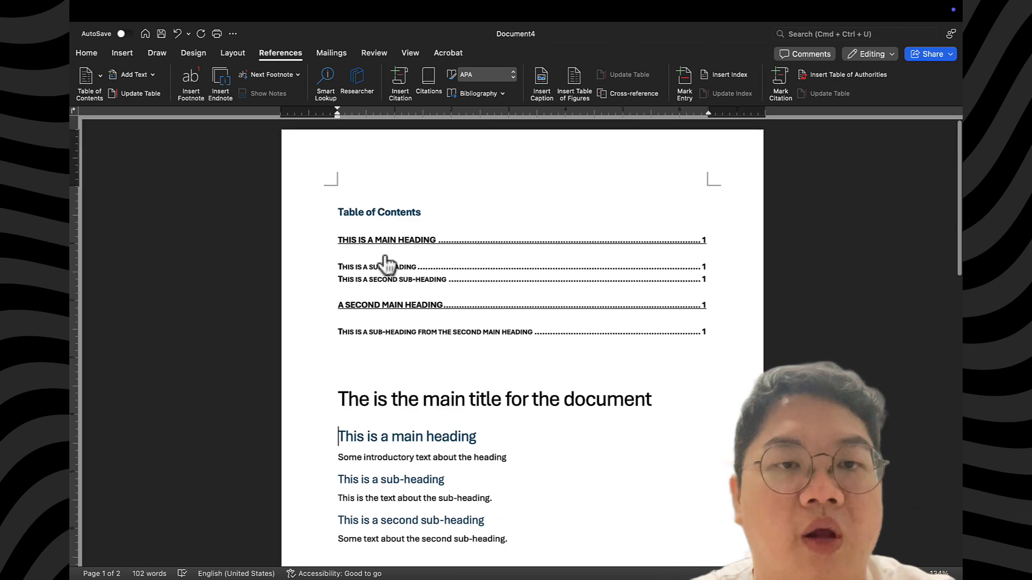
click(387, 210)
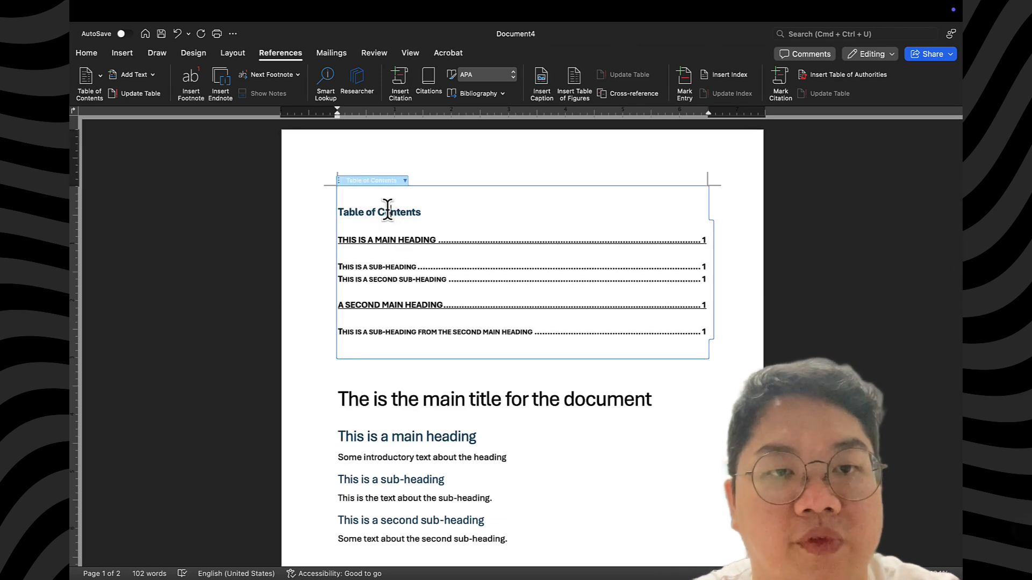
scroll(411, 341, down, 10)
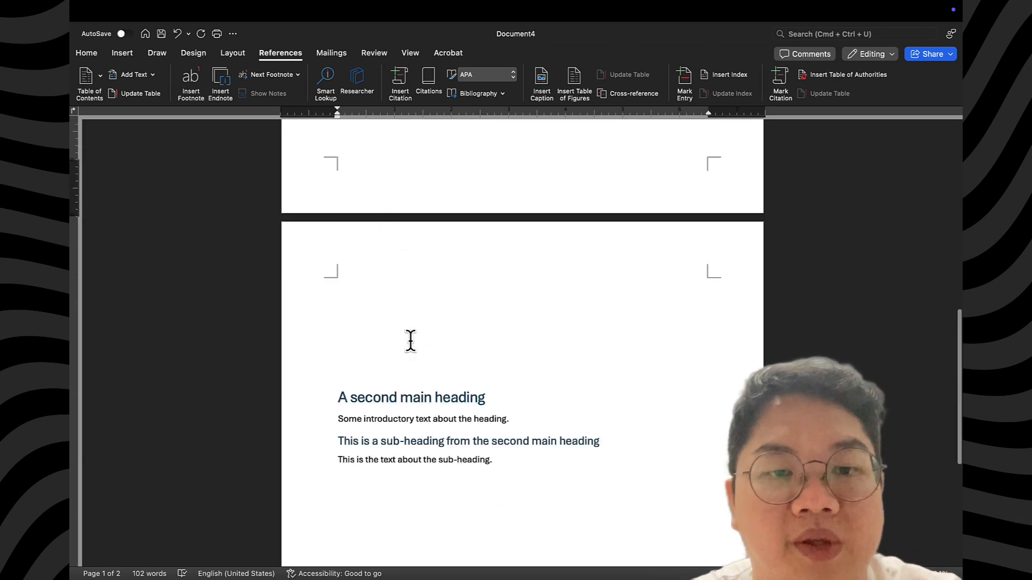
scroll(411, 340, up, 10)
click(404, 182)
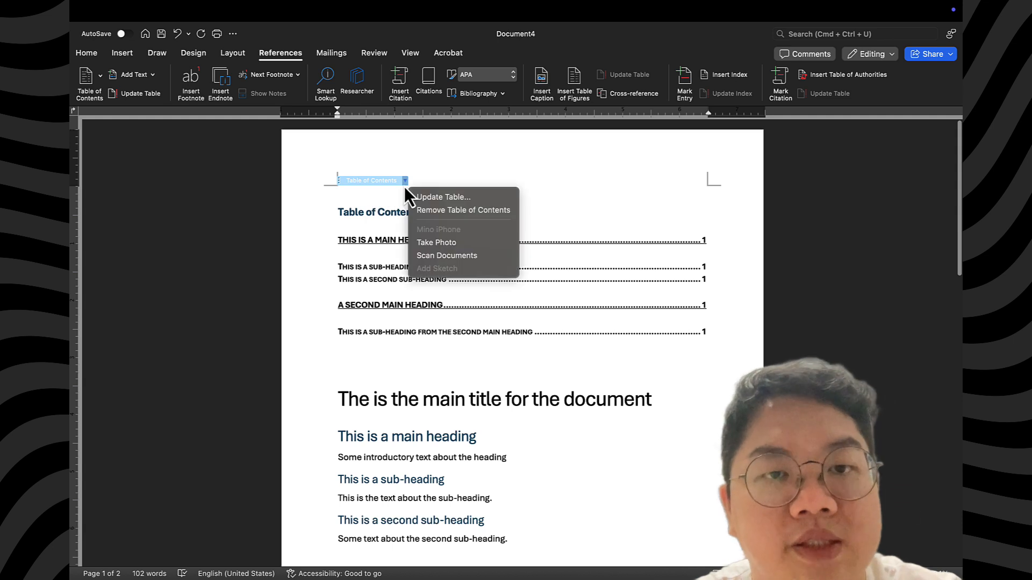
click(428, 203)
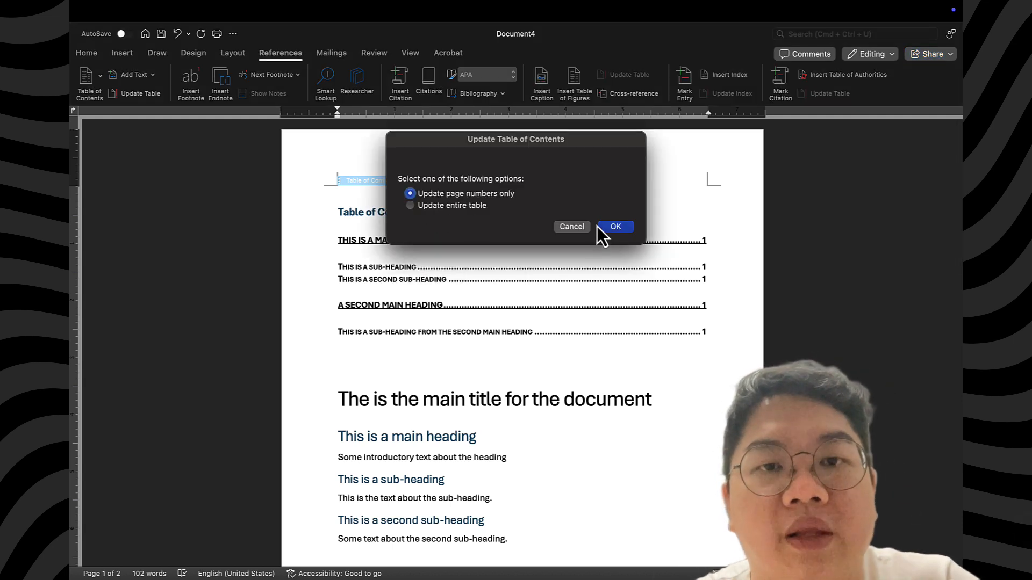
click(475, 209)
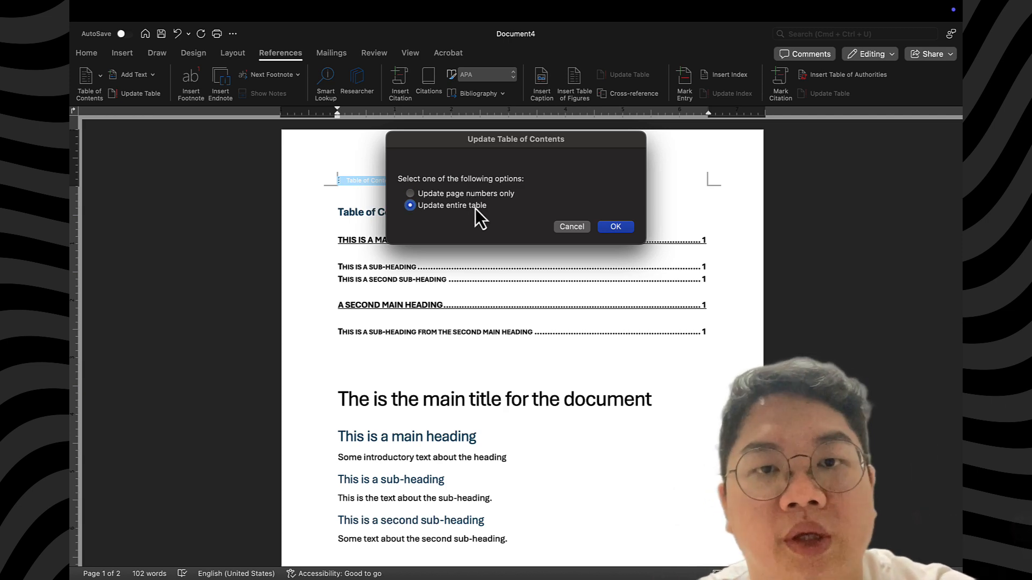
click(616, 226)
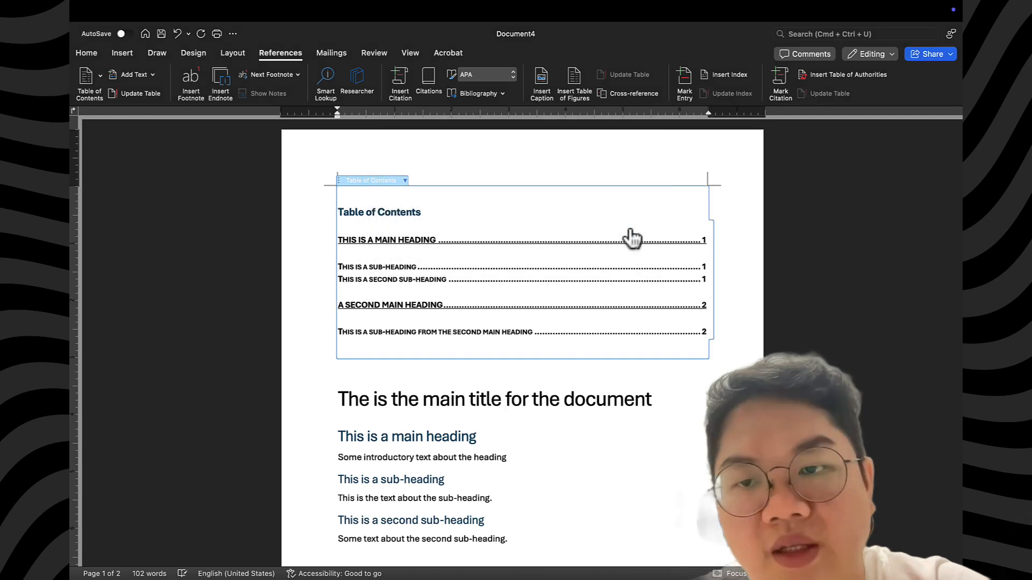